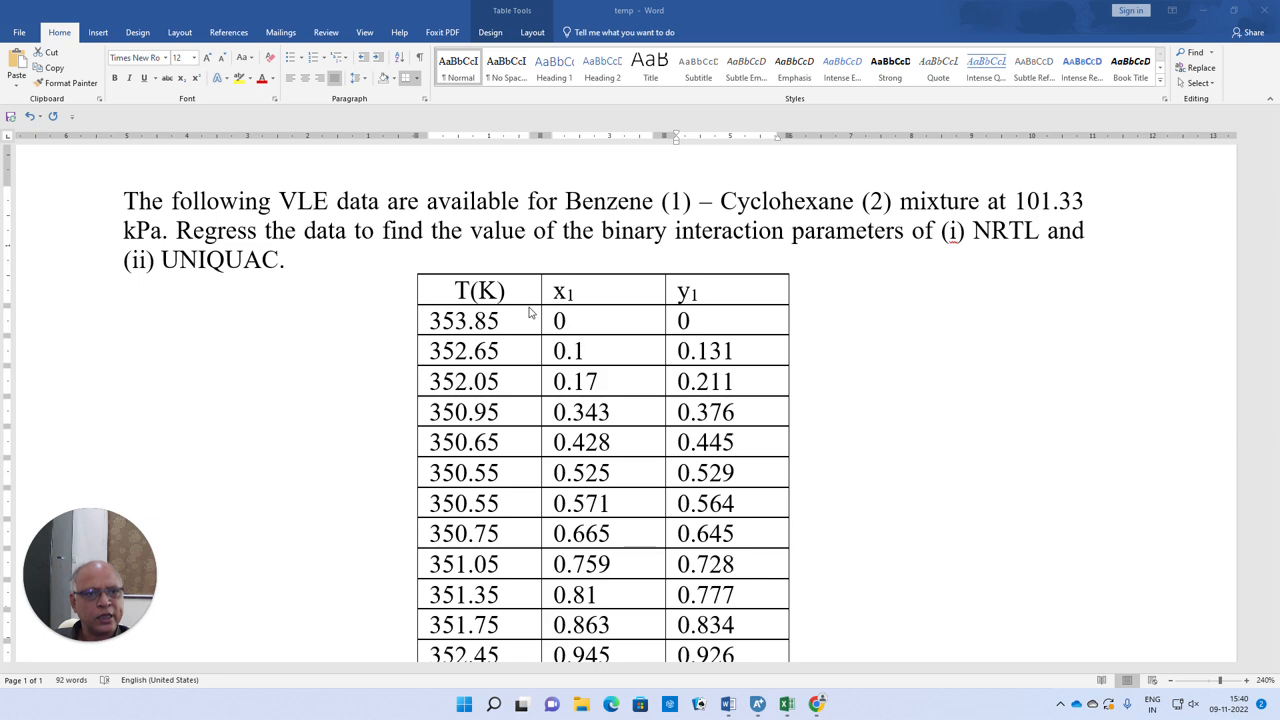
Review the benzene–cyclohexane VLE problem statement, its T-x-y data table and the source reference
{"action": "scroll", "coordinate": [531, 313], "scroll_direction": "down", "scroll_amount": 5}
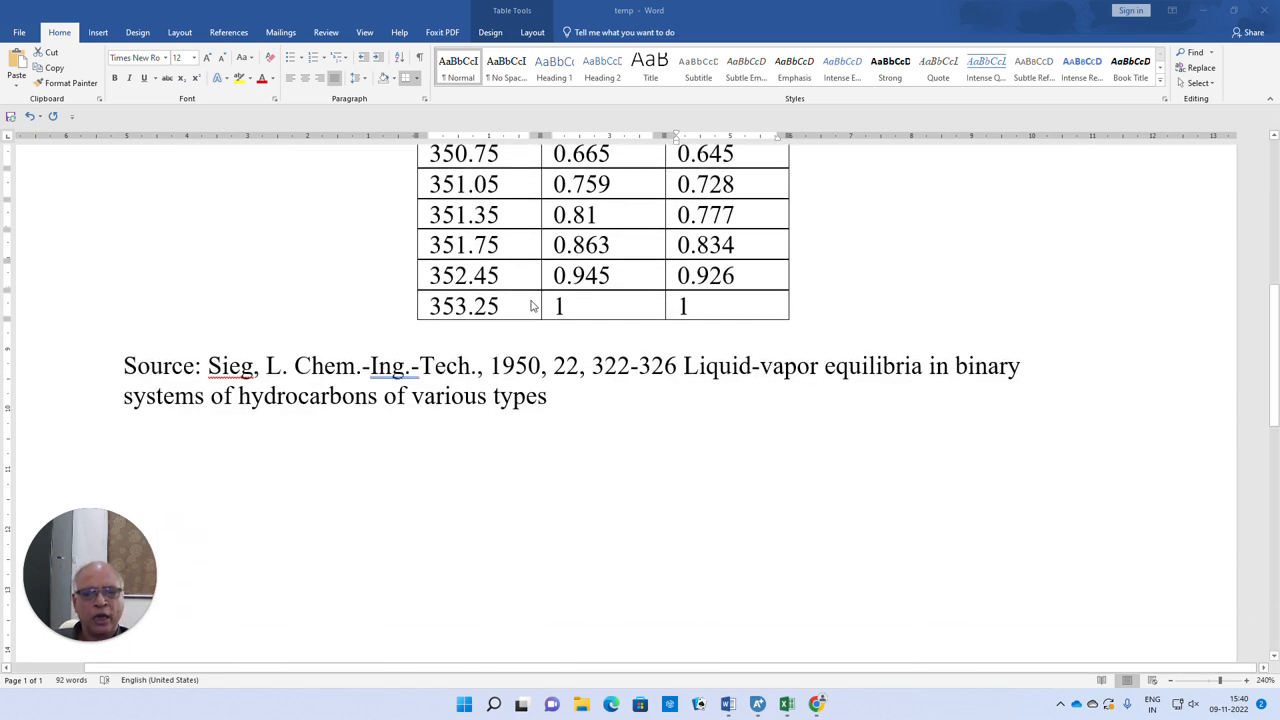
{"action": "scroll", "coordinate": [531, 306], "scroll_direction": "up", "scroll_amount": 1}
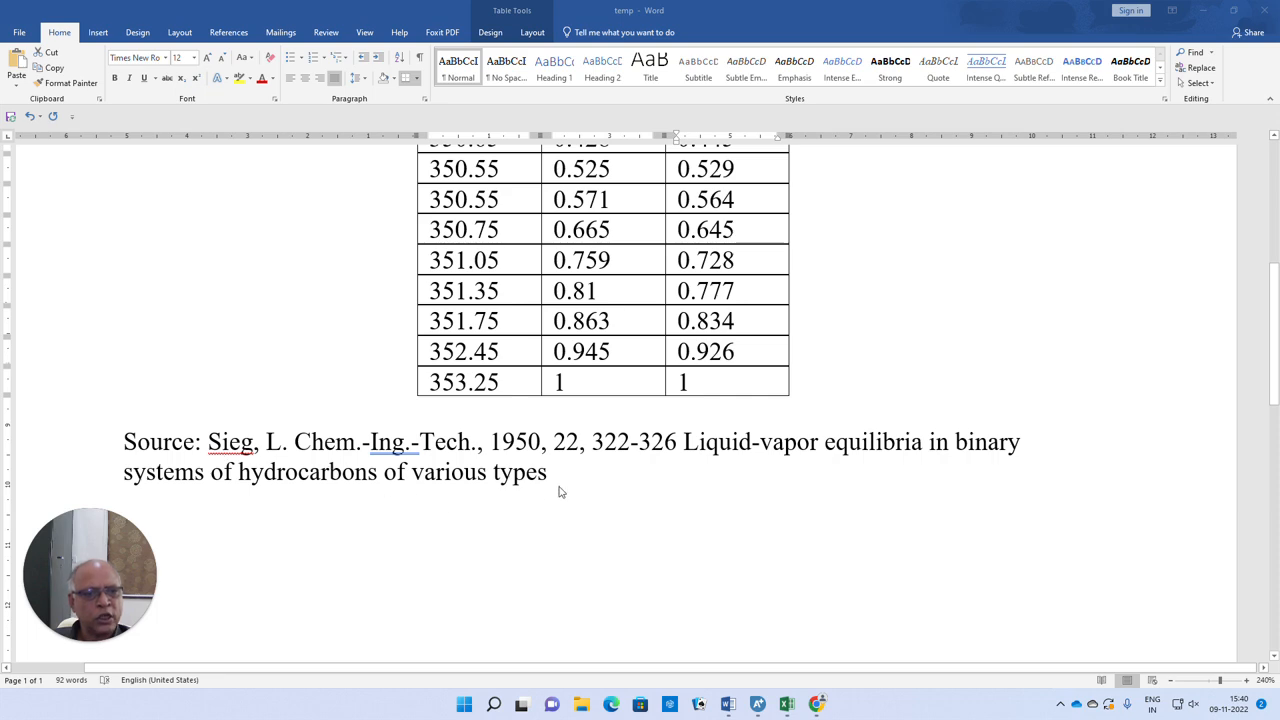
{"action": "scroll", "coordinate": [575, 397], "scroll_direction": "up", "scroll_amount": 4}
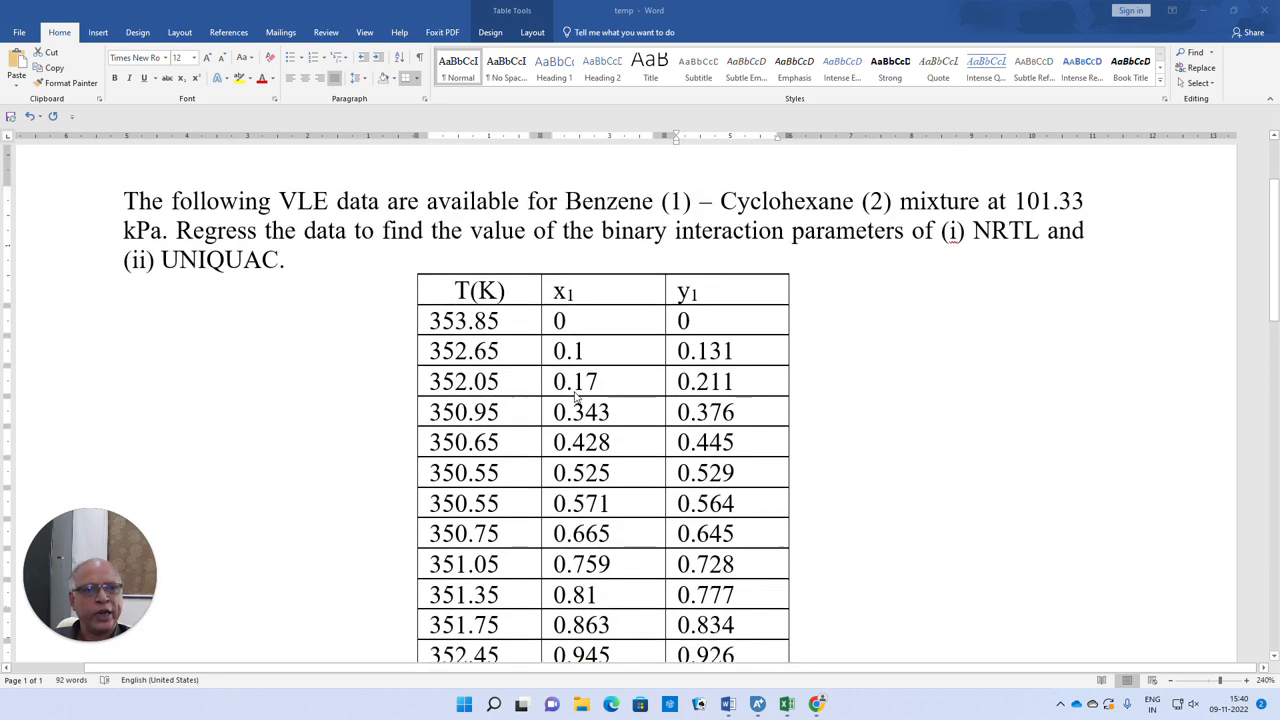
{"action": "scroll", "coordinate": [565, 381], "scroll_direction": "down", "scroll_amount": 1}
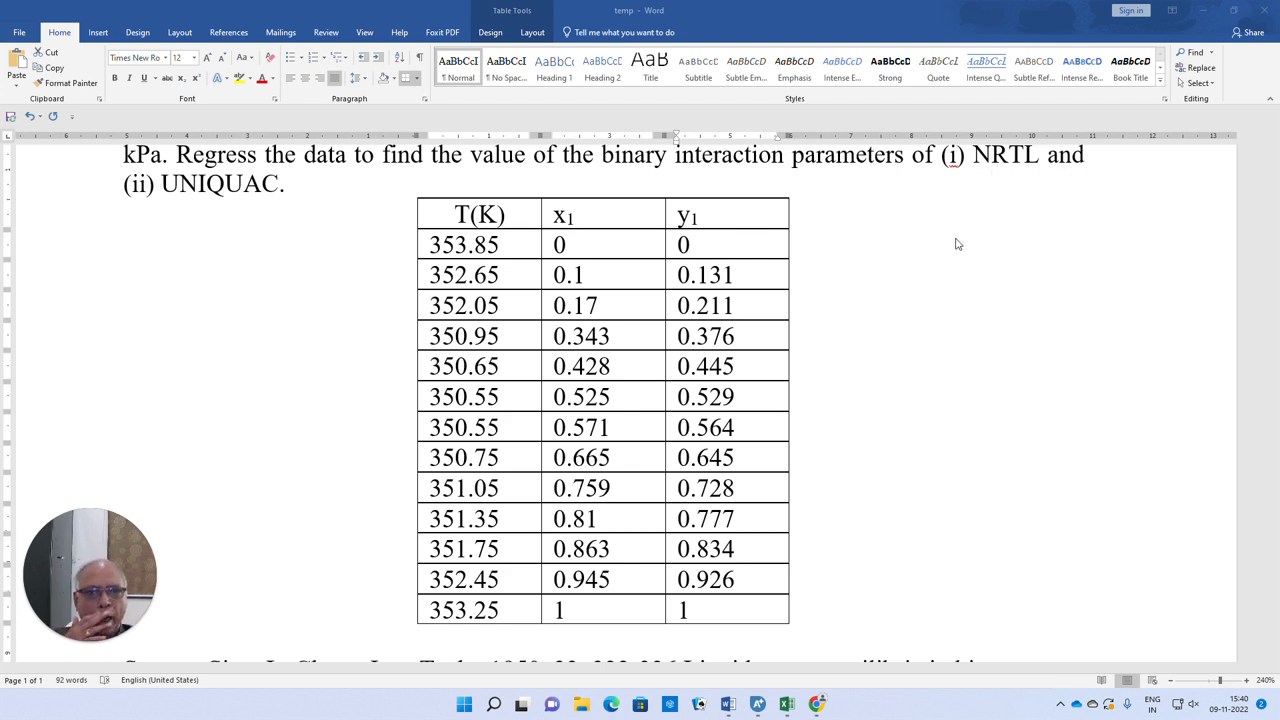
Switch to Aspen Plus and add BENZENE as the first component
{"action": "left_click", "coordinate": [757, 704]}
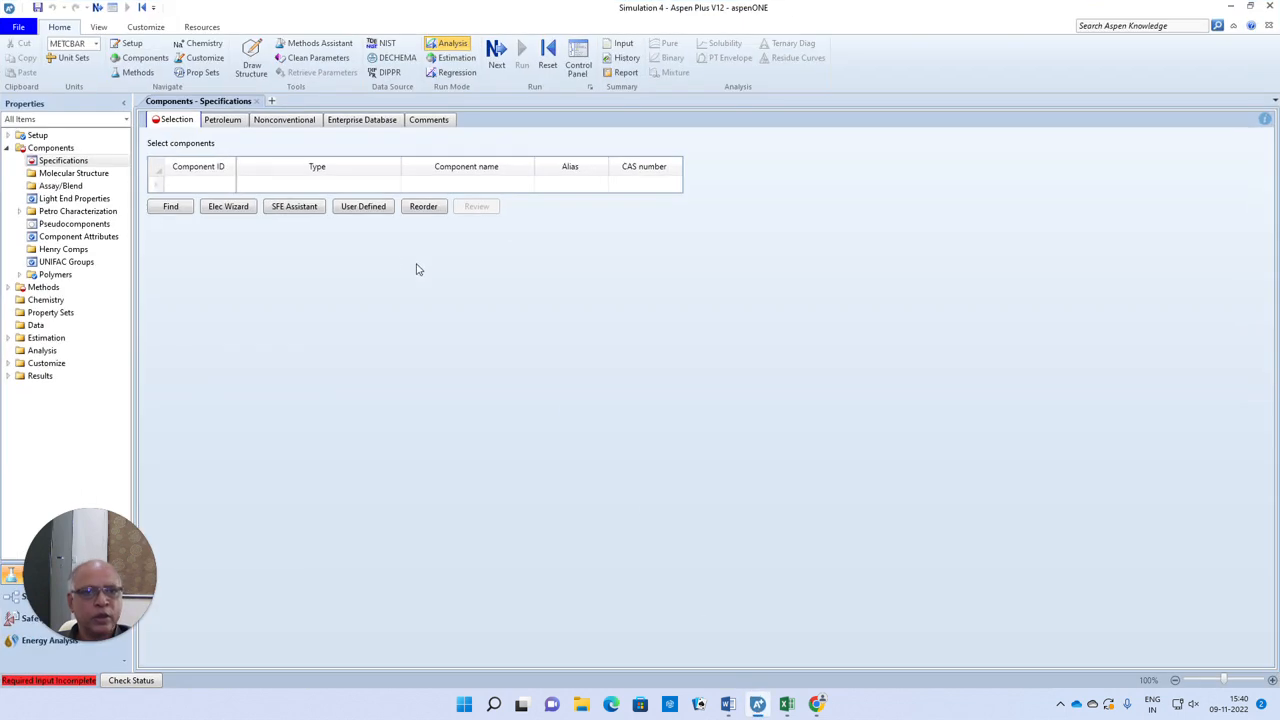
{"action": "left_click", "coordinate": [216, 185]}
{"action": "type", "text": "BENZENE"}
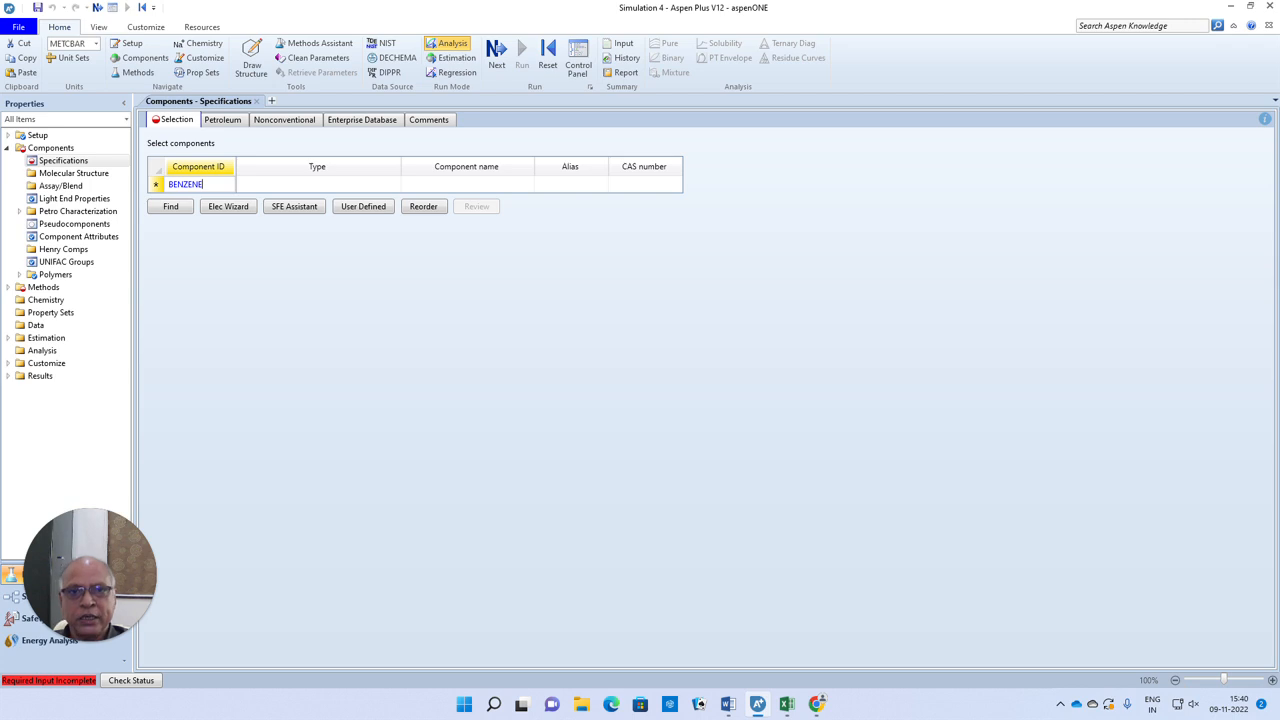
{"action": "key", "text": "Return"}
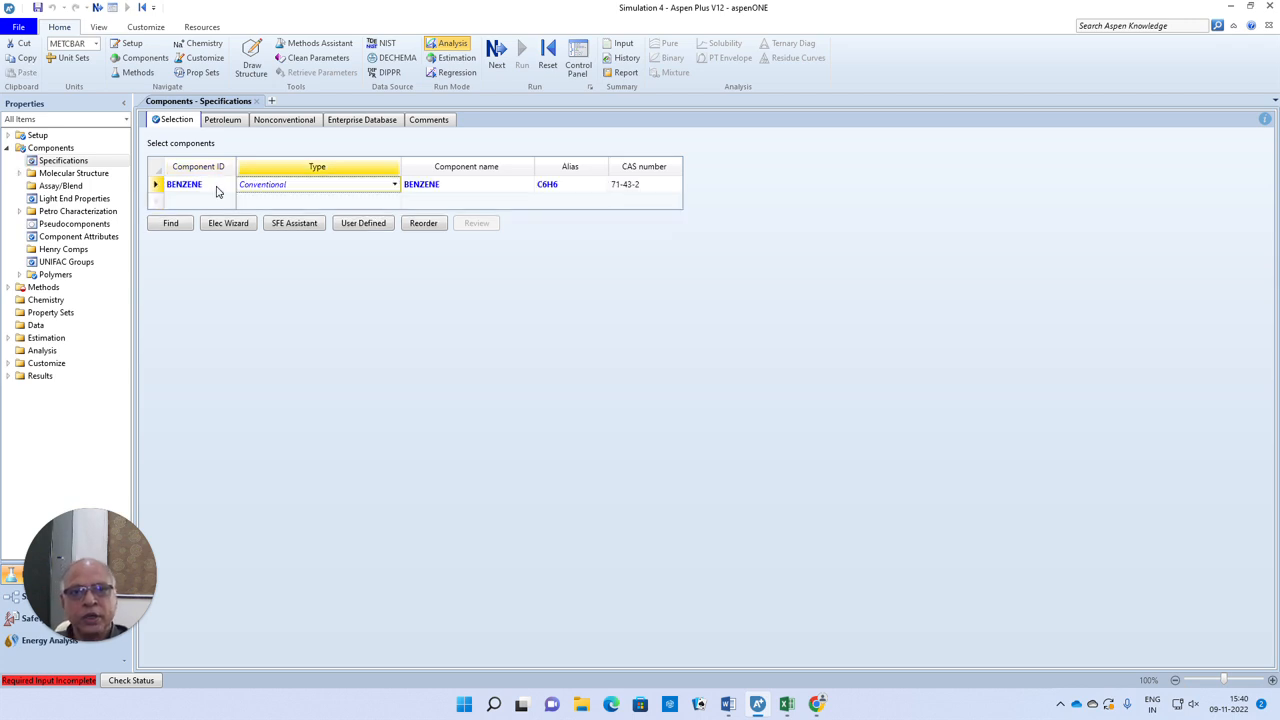
{"action": "left_click", "coordinate": [426, 204]}
{"action": "type", "text": "CYCLE"}
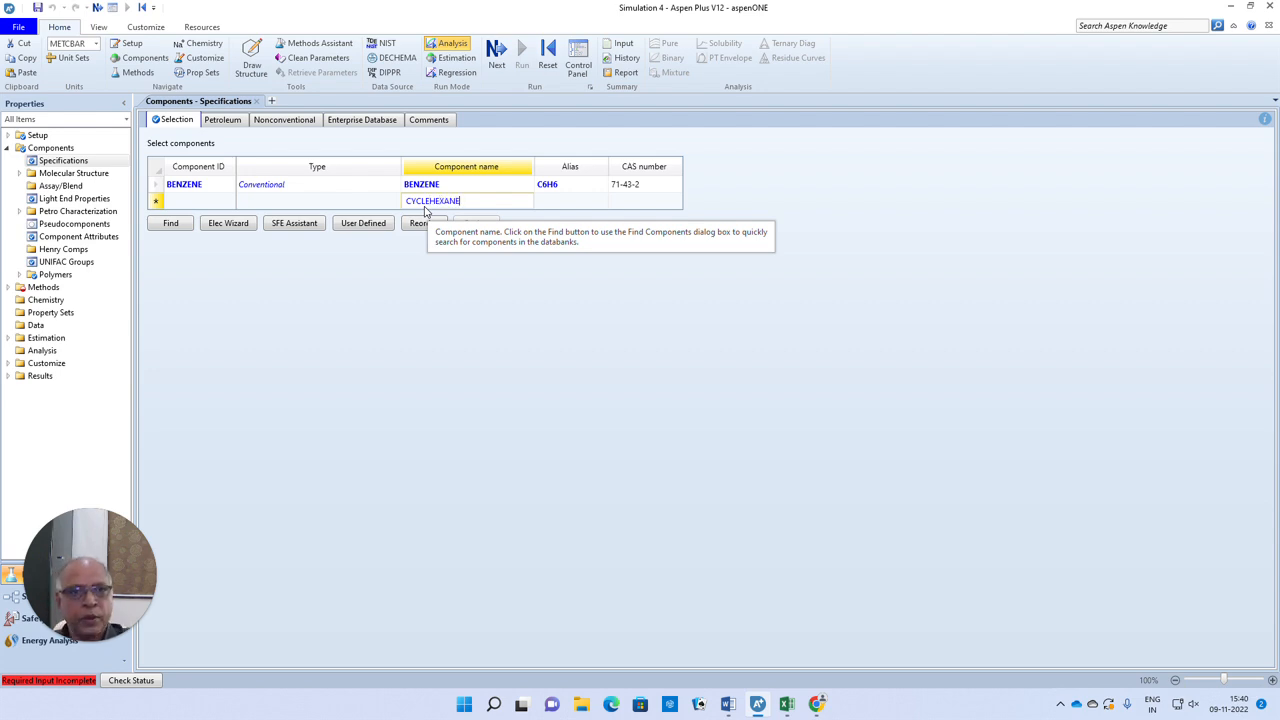
{"action": "type", "text": "HEXANE"}
{"action": "key", "text": "Return"}
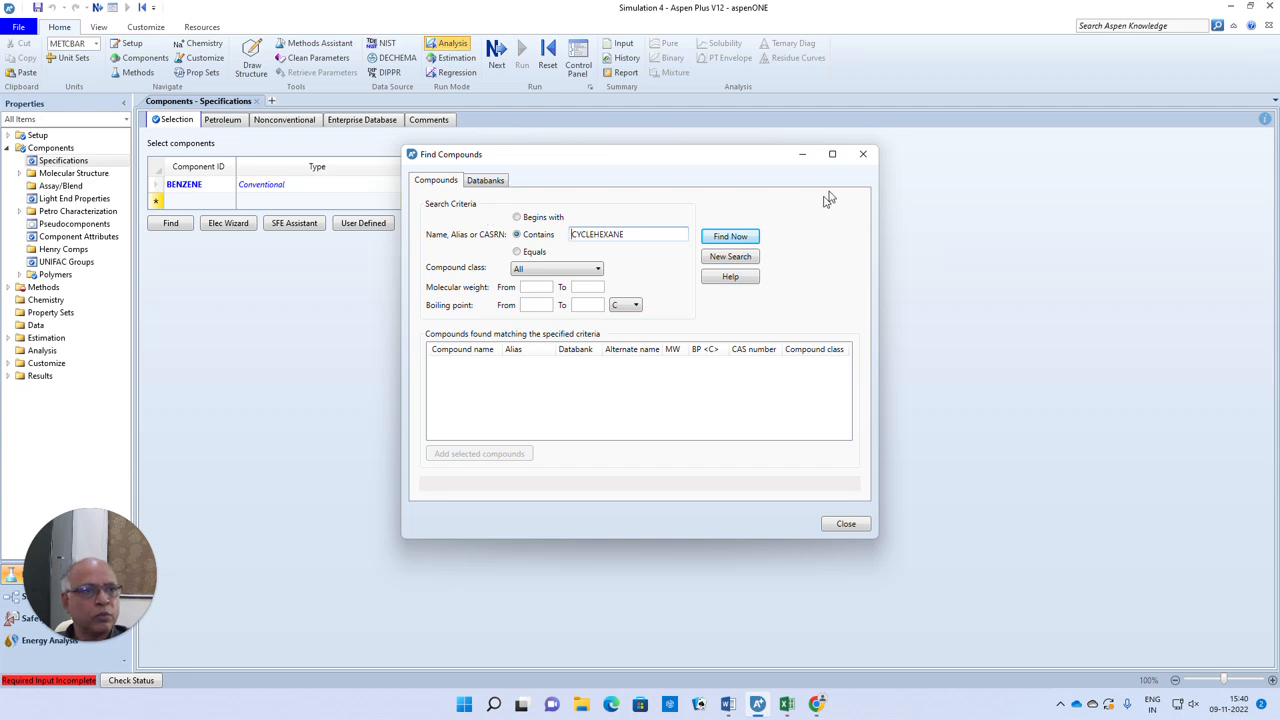
{"action": "left_click", "coordinate": [863, 154]}
Add CYCLOHEXANE as the second component and give it the component ID CH
{"action": "left_click", "coordinate": [438, 206]}
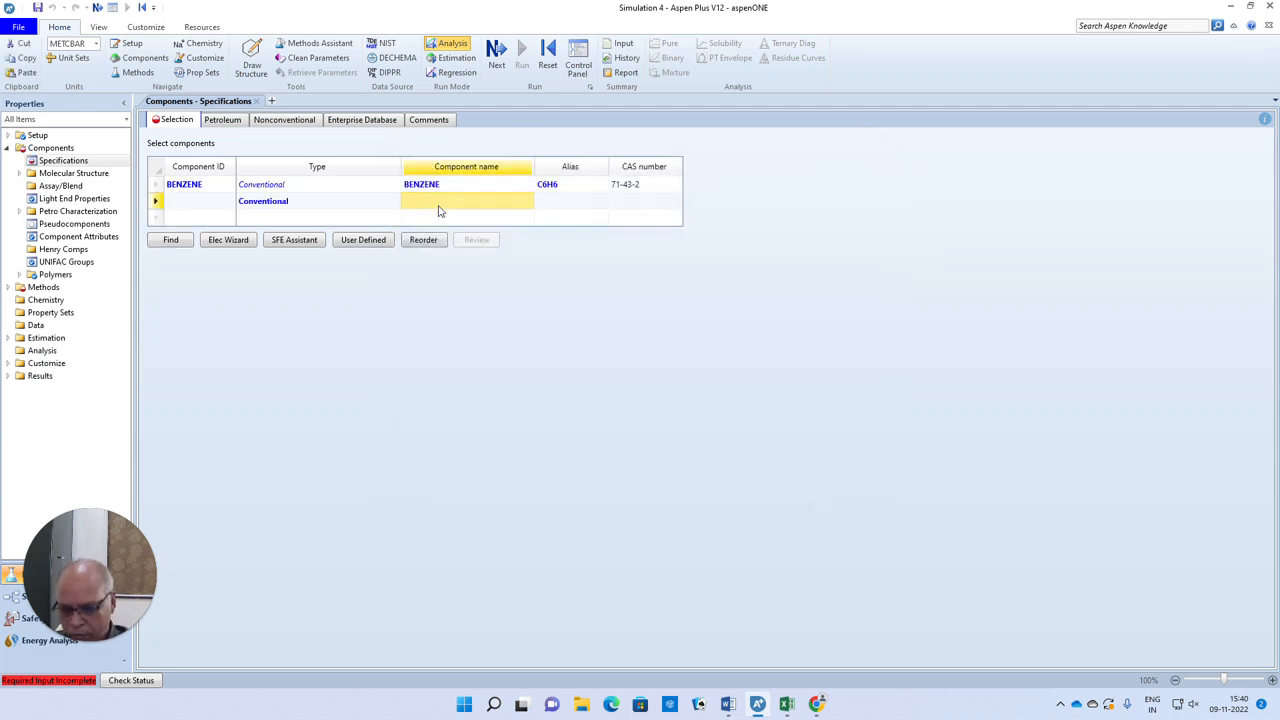
{"action": "type", "text": "CYCLOHE"}
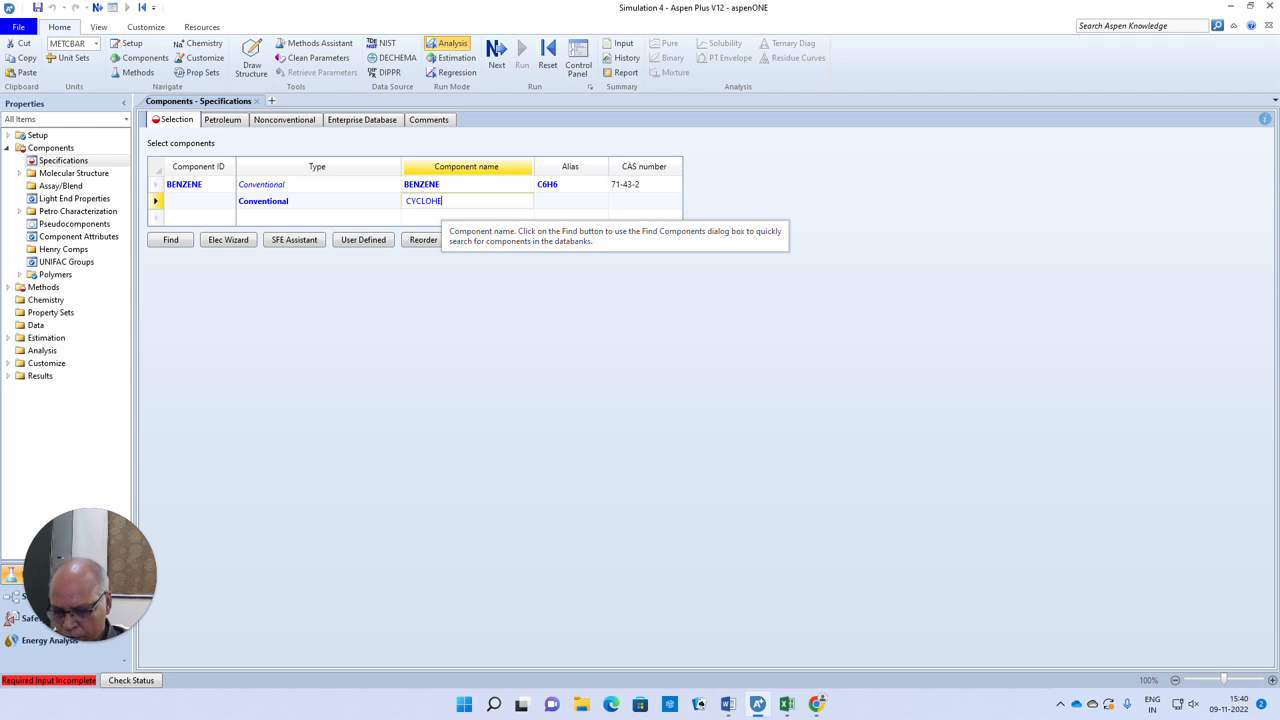
{"action": "type", "text": "XANE"}
{"action": "key", "text": "Return"}
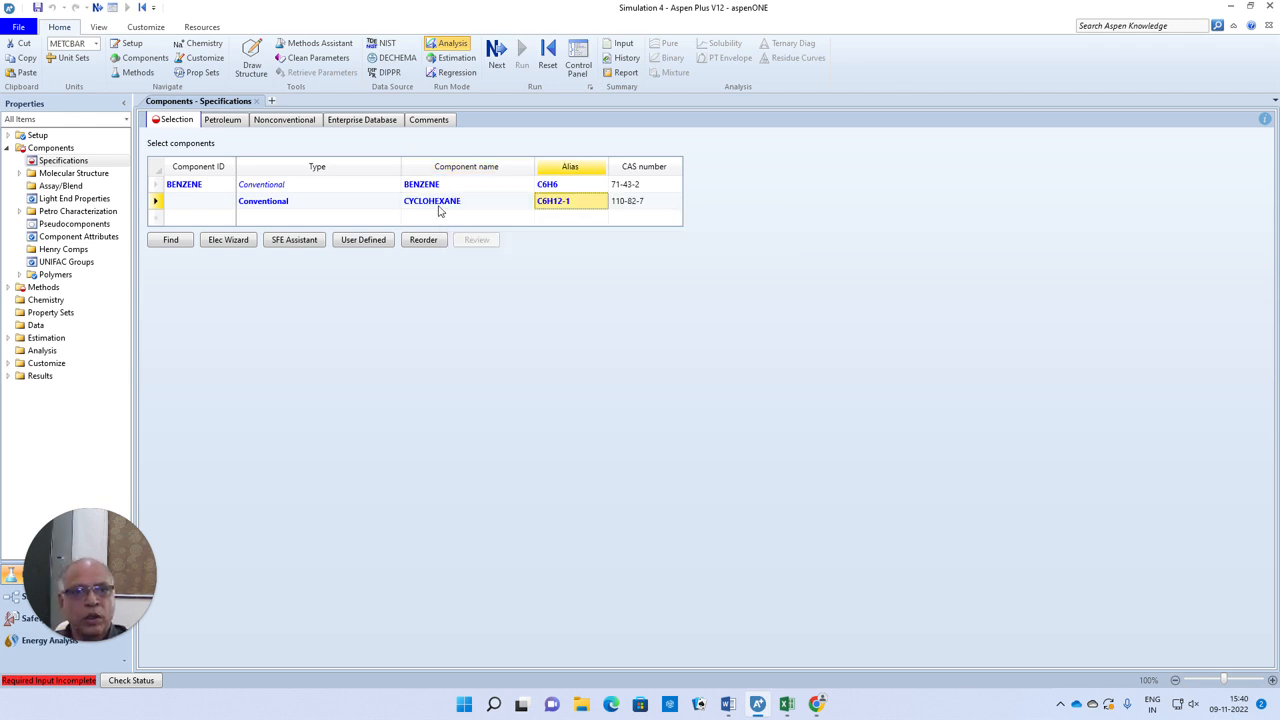
{"action": "left_click", "coordinate": [180, 205]}
{"action": "type", "text": "CH"}
{"action": "left_click", "coordinate": [343, 366]}
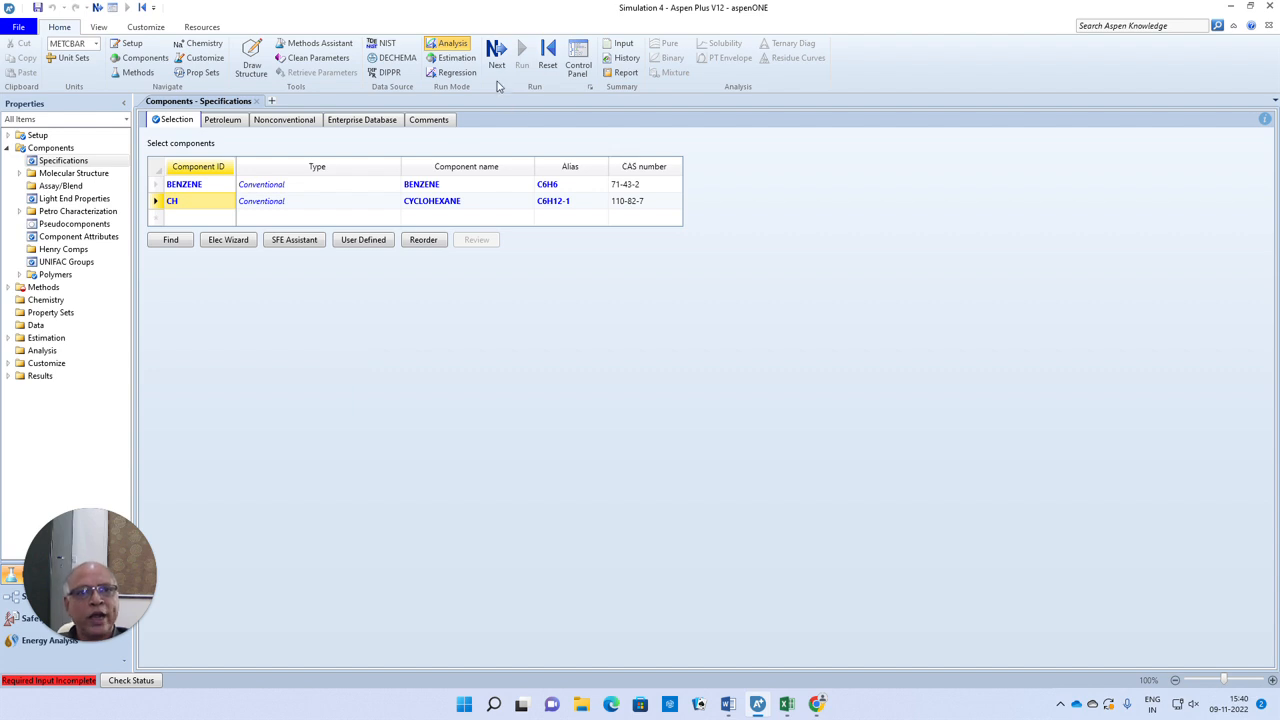
Choose UNIQUAC as the global property method and proceed to its binary interaction parameters
{"action": "left_click", "coordinate": [495, 55]}
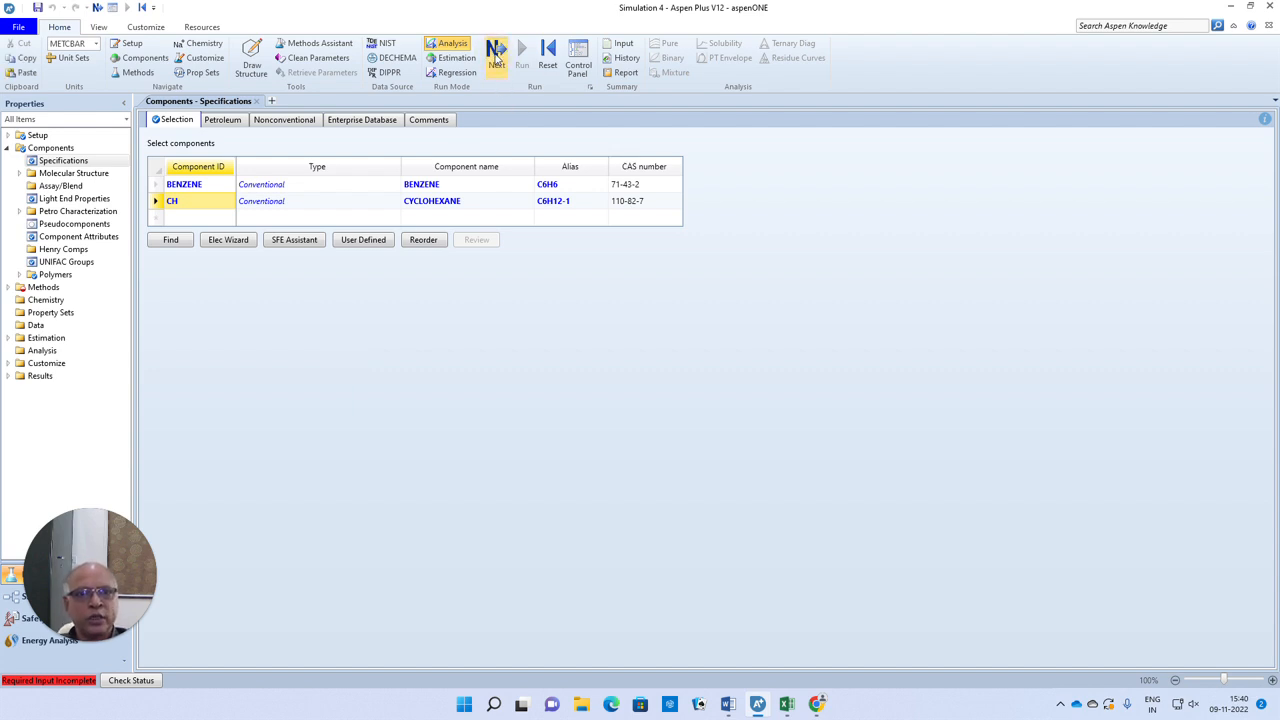
{"action": "left_click", "coordinate": [417, 160]}
{"action": "left_click_drag", "start_coordinate": [416, 190], "coordinate": [411, 334]}
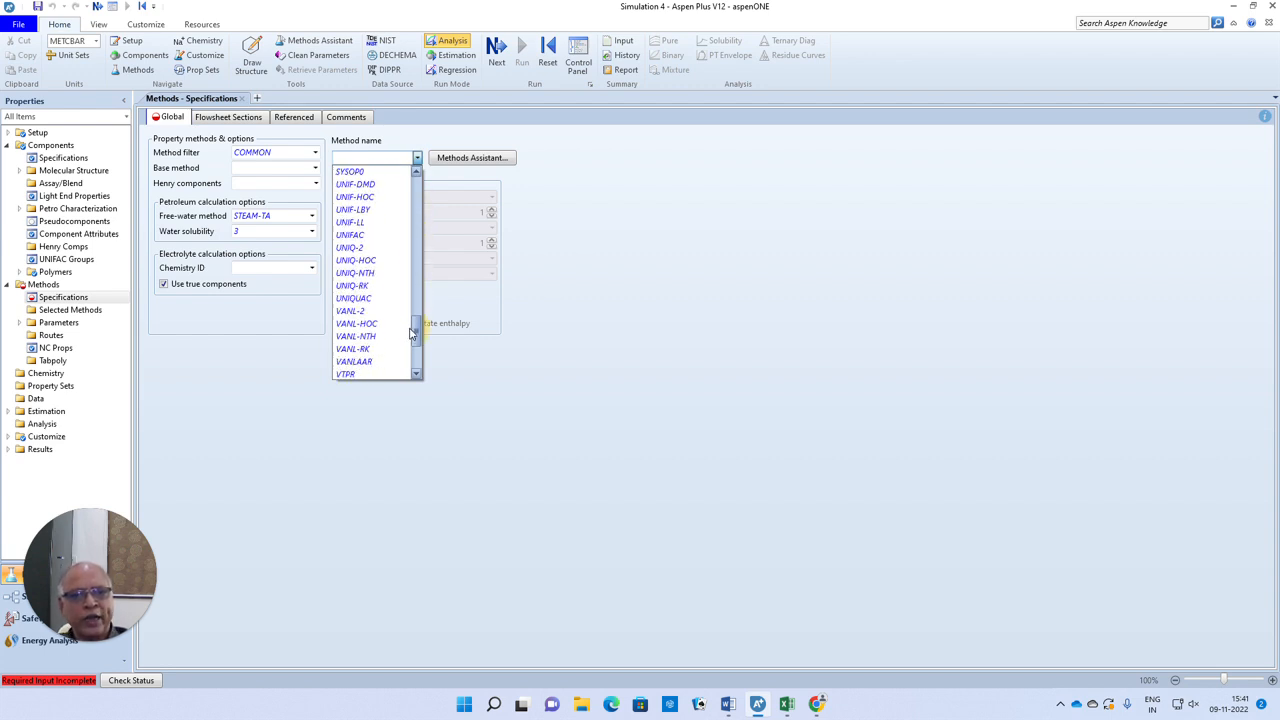
{"action": "left_click", "coordinate": [365, 300]}
{"action": "left_click", "coordinate": [591, 283]}
{"action": "left_click", "coordinate": [496, 50]}
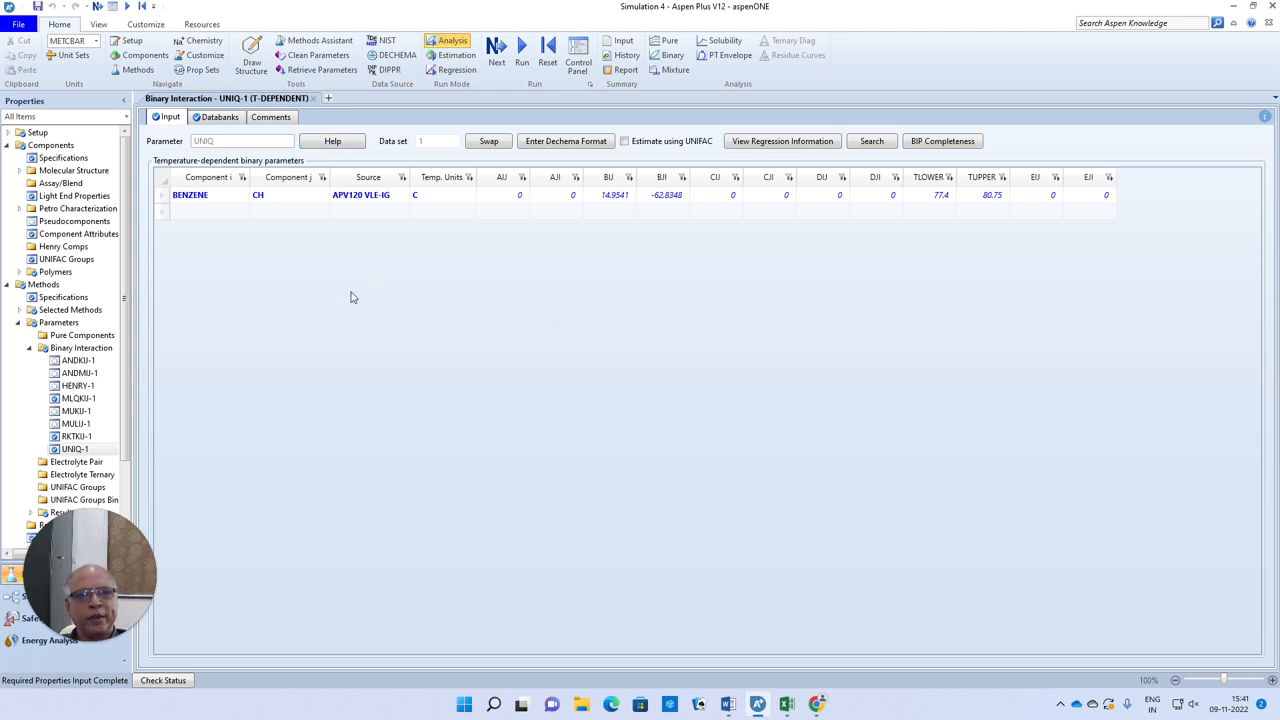
Create a new property data set with the ID D-1 and type MIXTURE
{"action": "left_click_drag", "start_coordinate": [125, 232], "coordinate": [135, 527]}
{"action": "left_click", "coordinate": [37, 491]}
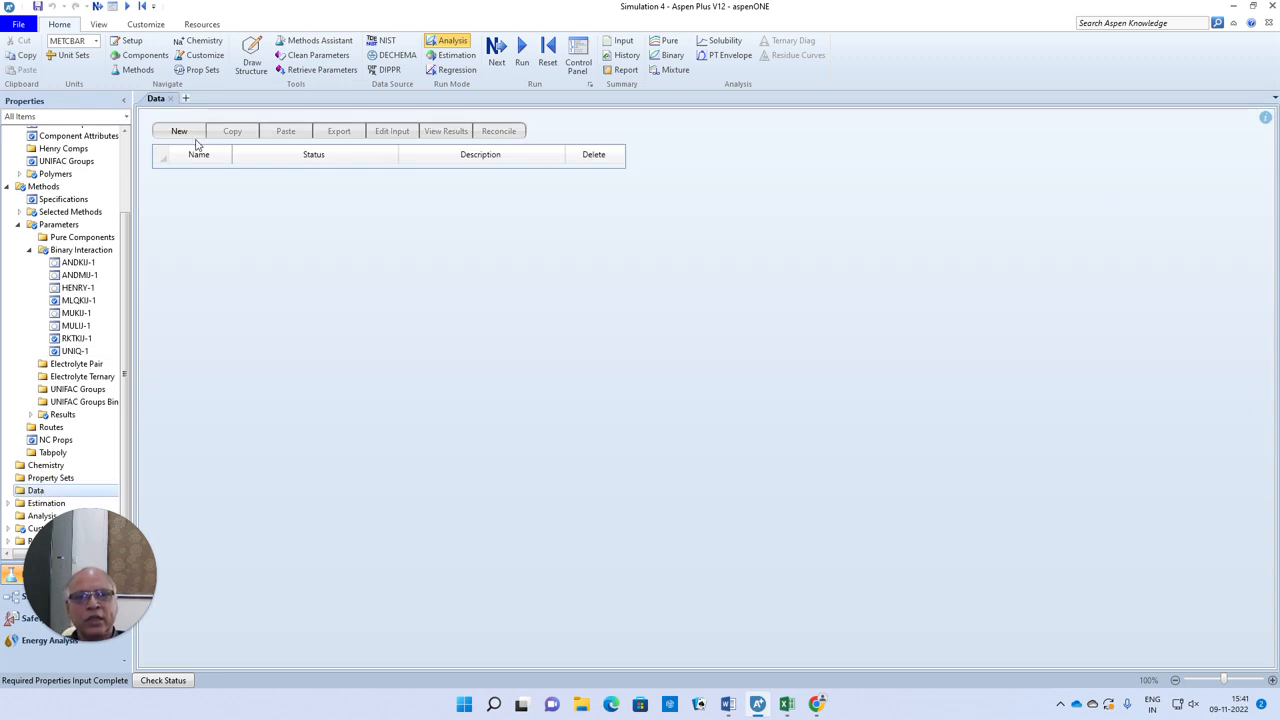
{"action": "left_click", "coordinate": [180, 132]}
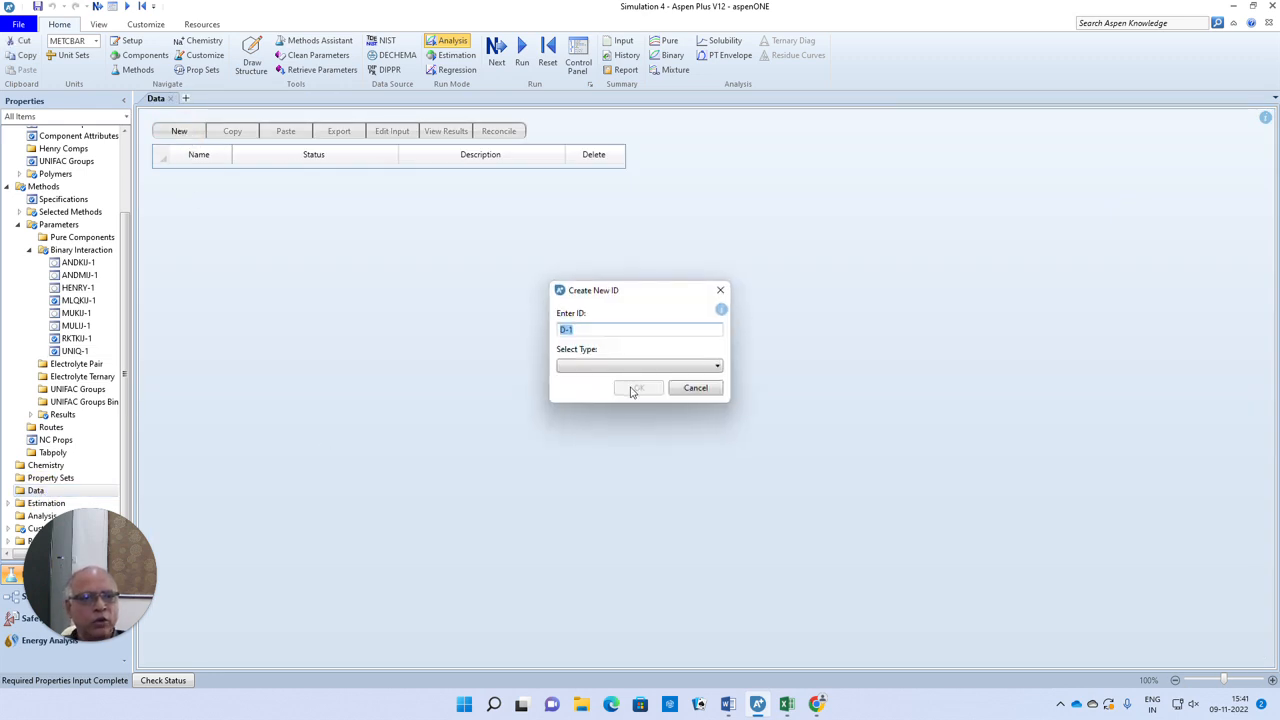
{"action": "left_click", "coordinate": [717, 366]}
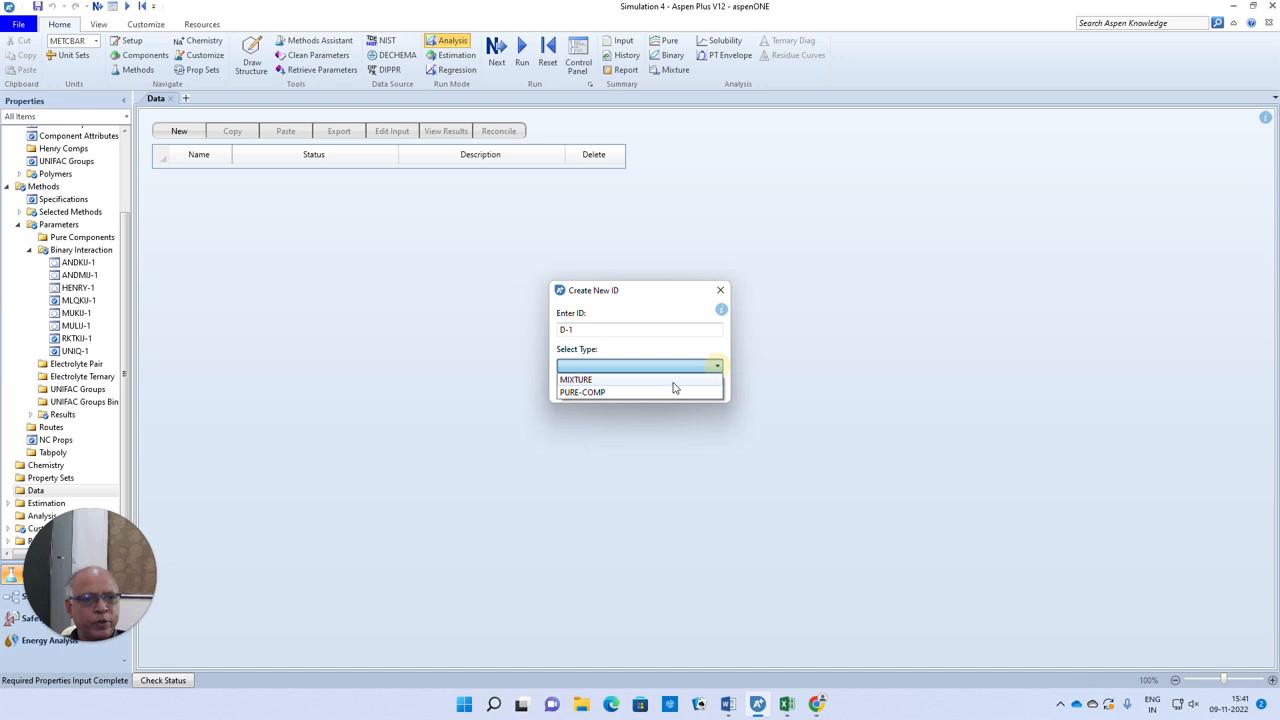
{"action": "left_click", "coordinate": [600, 380]}
{"action": "left_click", "coordinate": [642, 390]}
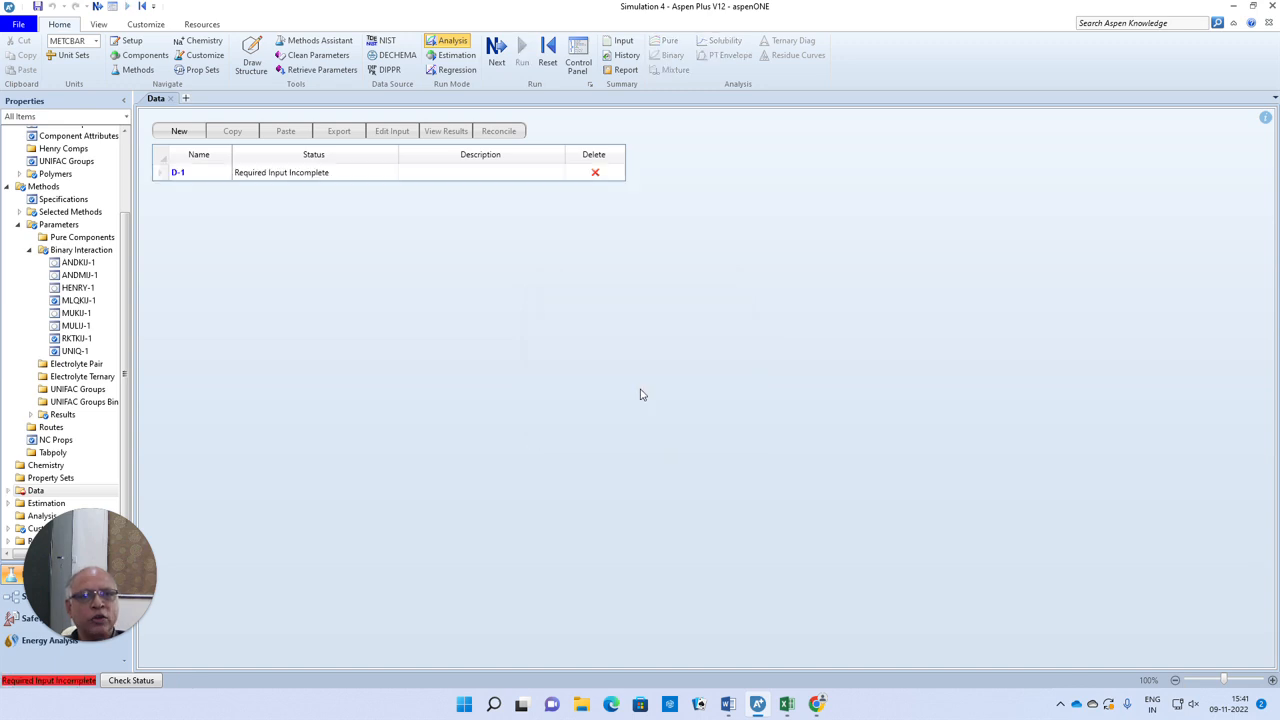
Include both BENZENE and CH in the D-1 mixture and set its data type to TXY
{"action": "left_click", "coordinate": [261, 349]}
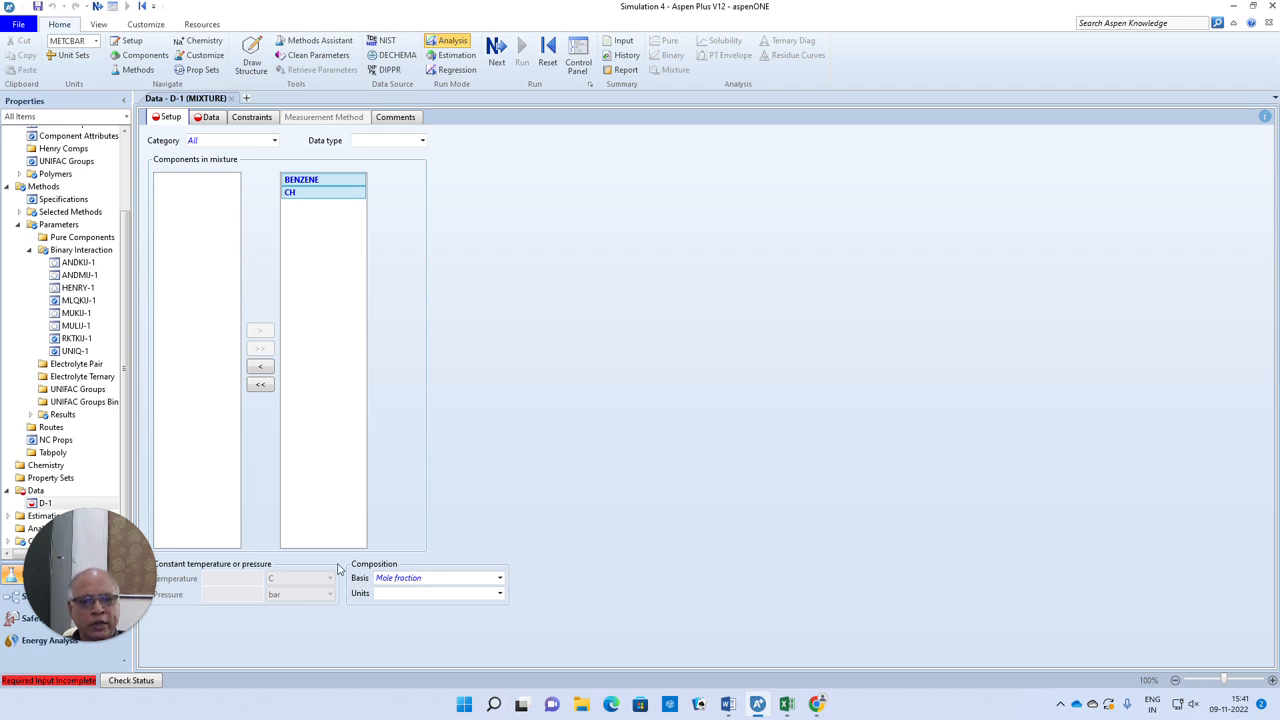
{"action": "left_click", "coordinate": [424, 141]}
{"action": "left_click", "coordinate": [380, 152]}
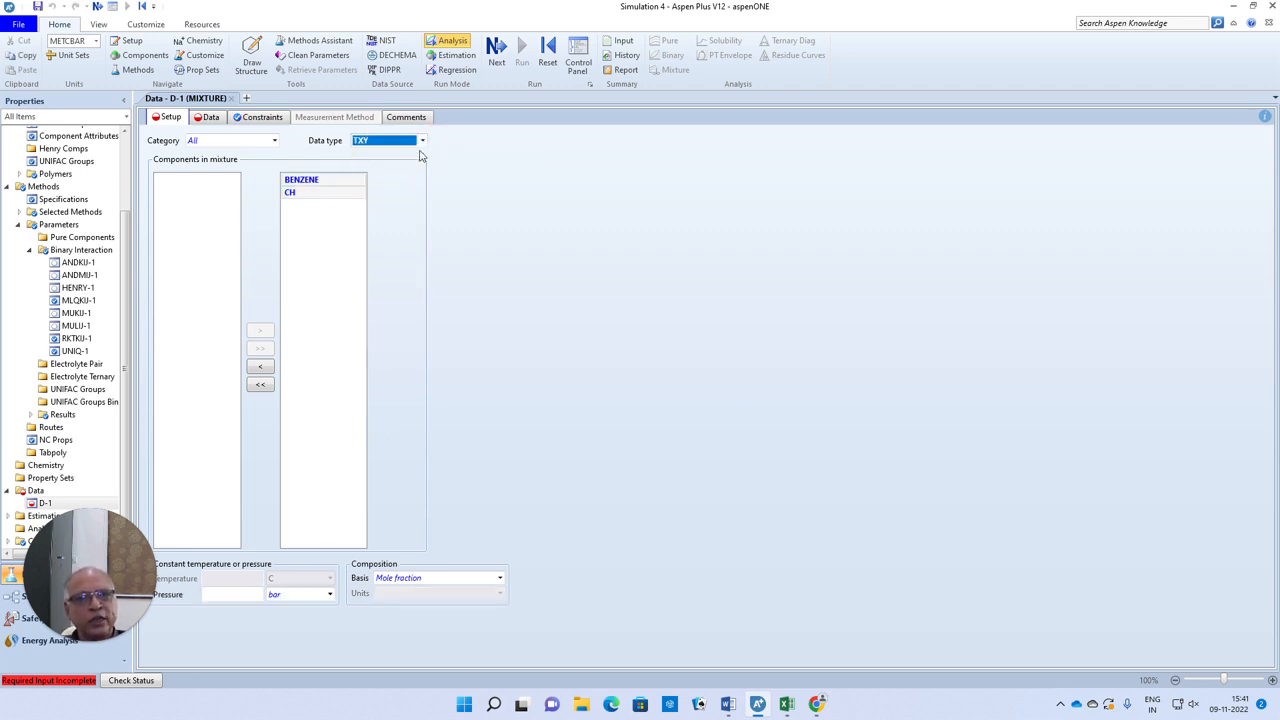
Try the TPX data type for data set D-1, accepting the change, and return it to TXY
{"action": "left_click", "coordinate": [422, 141]}
{"action": "scroll", "coordinate": [410, 190], "scroll_direction": "down", "scroll_amount": 1}
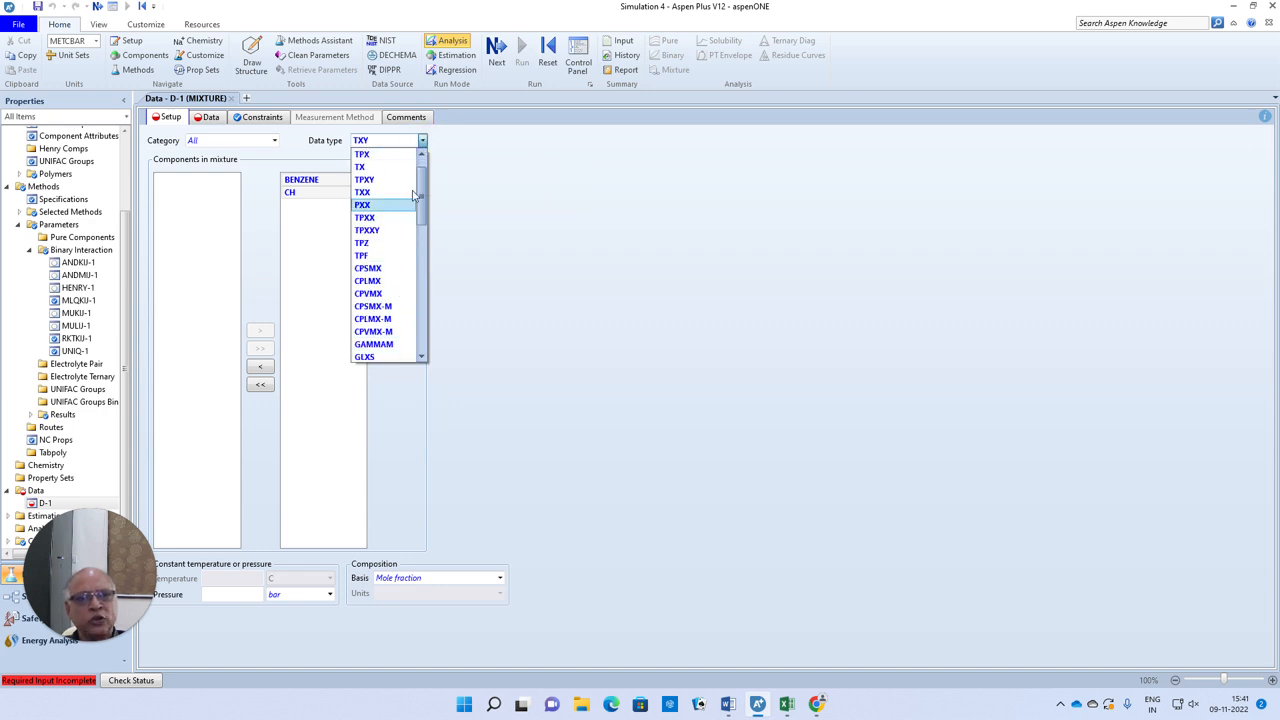
{"action": "left_click", "coordinate": [400, 154]}
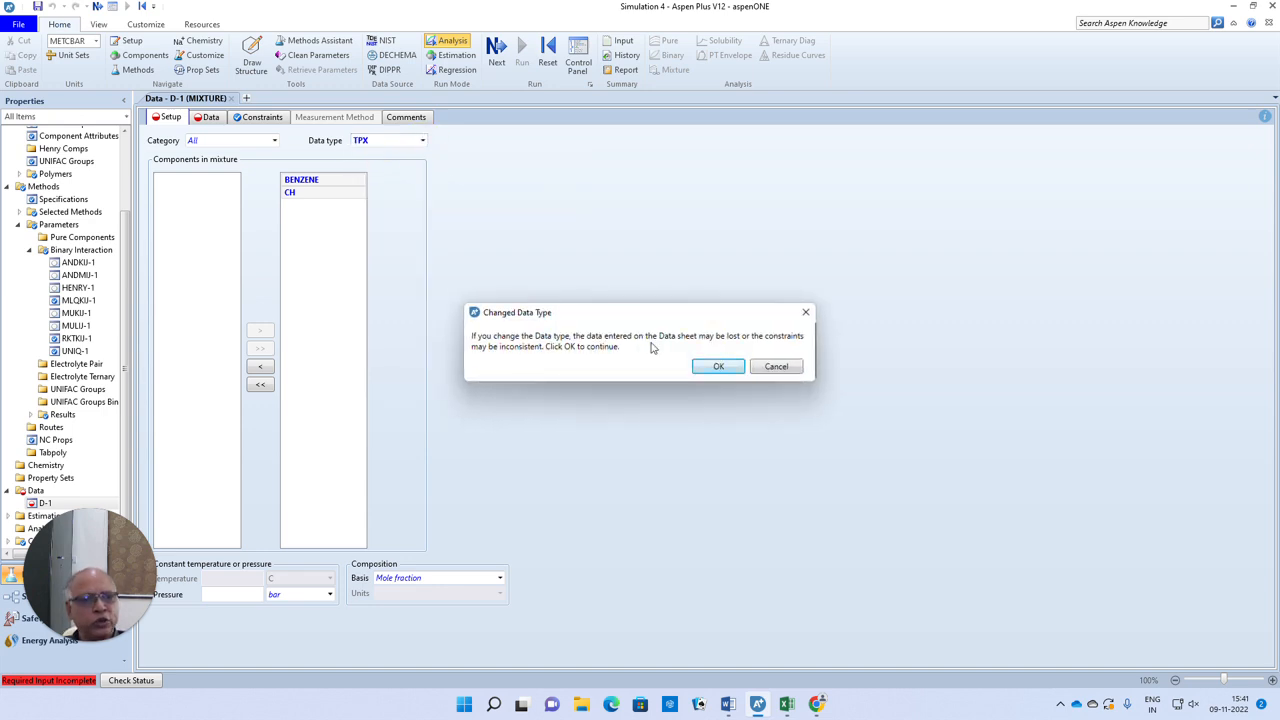
{"action": "left_click", "coordinate": [719, 367]}
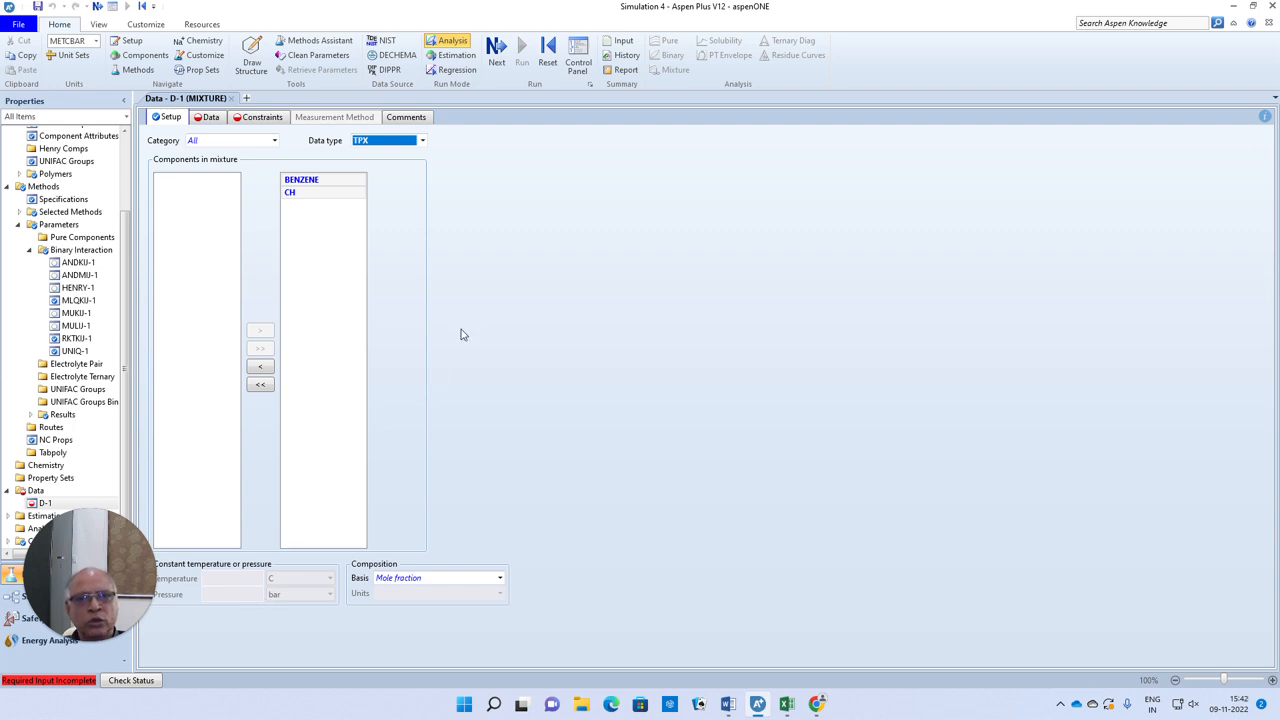
{"action": "left_click", "coordinate": [422, 140]}
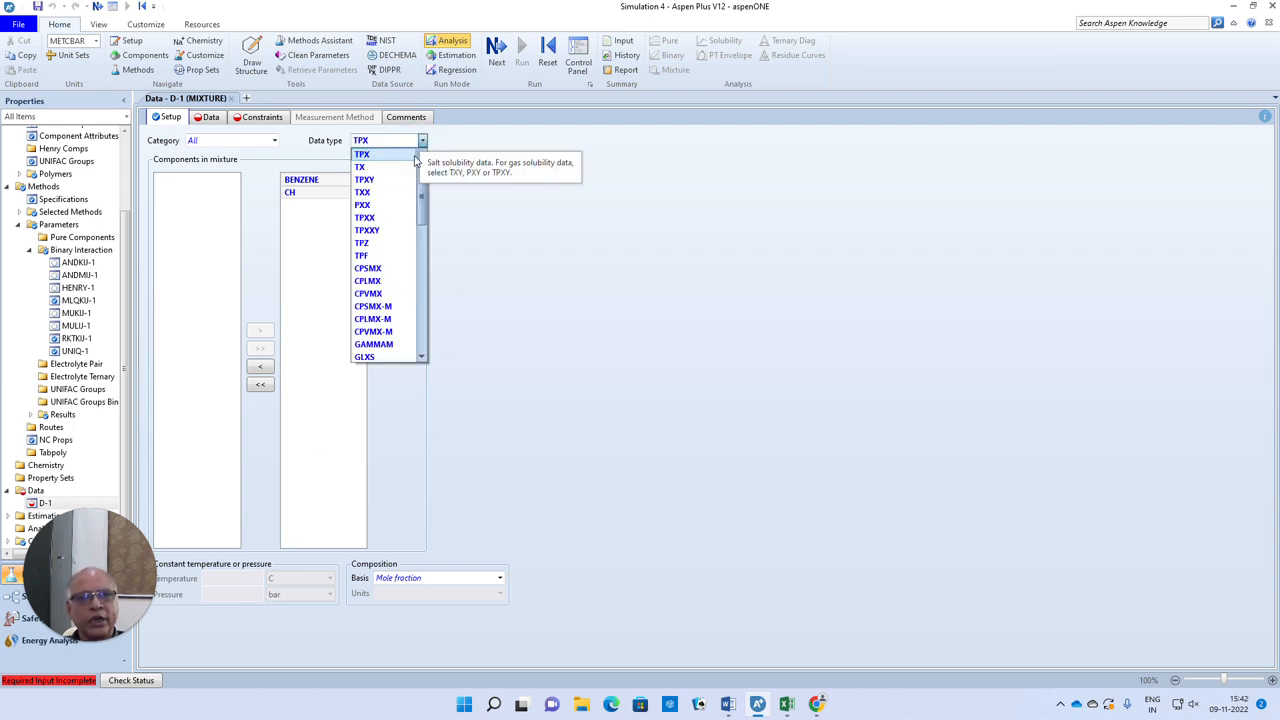
{"action": "left_click", "coordinate": [358, 162]}
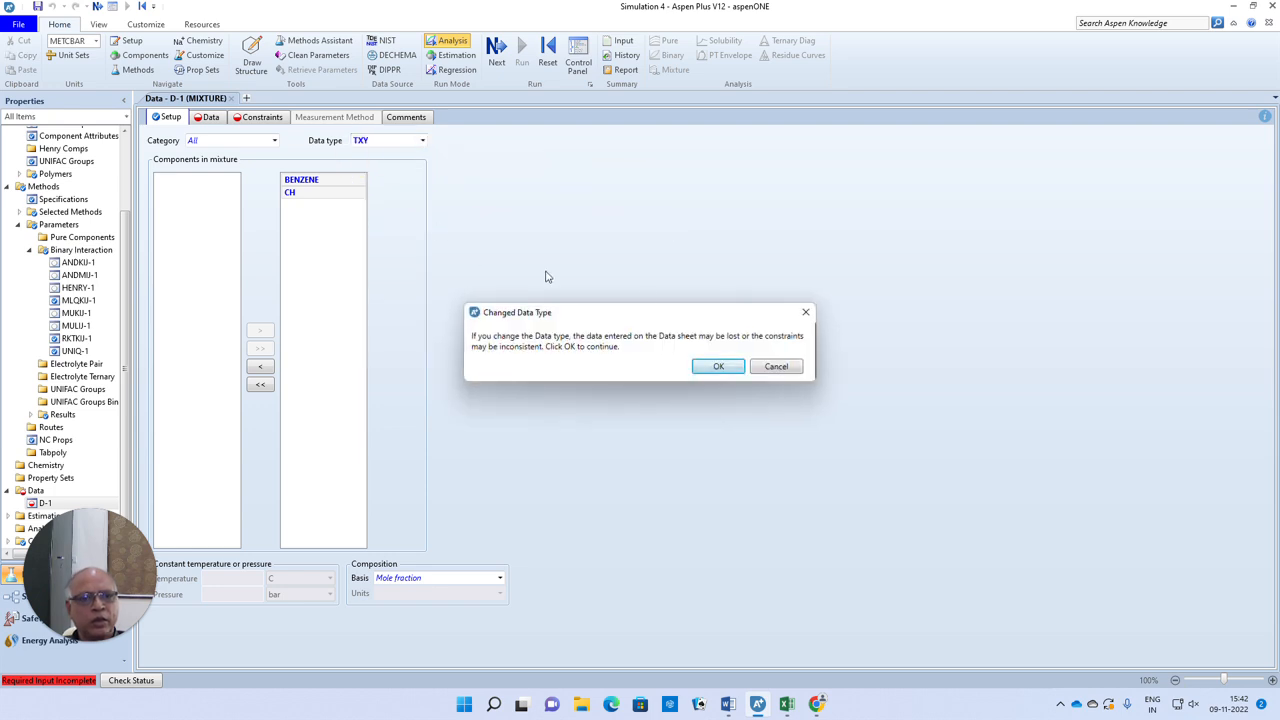
{"action": "left_click", "coordinate": [704, 366]}
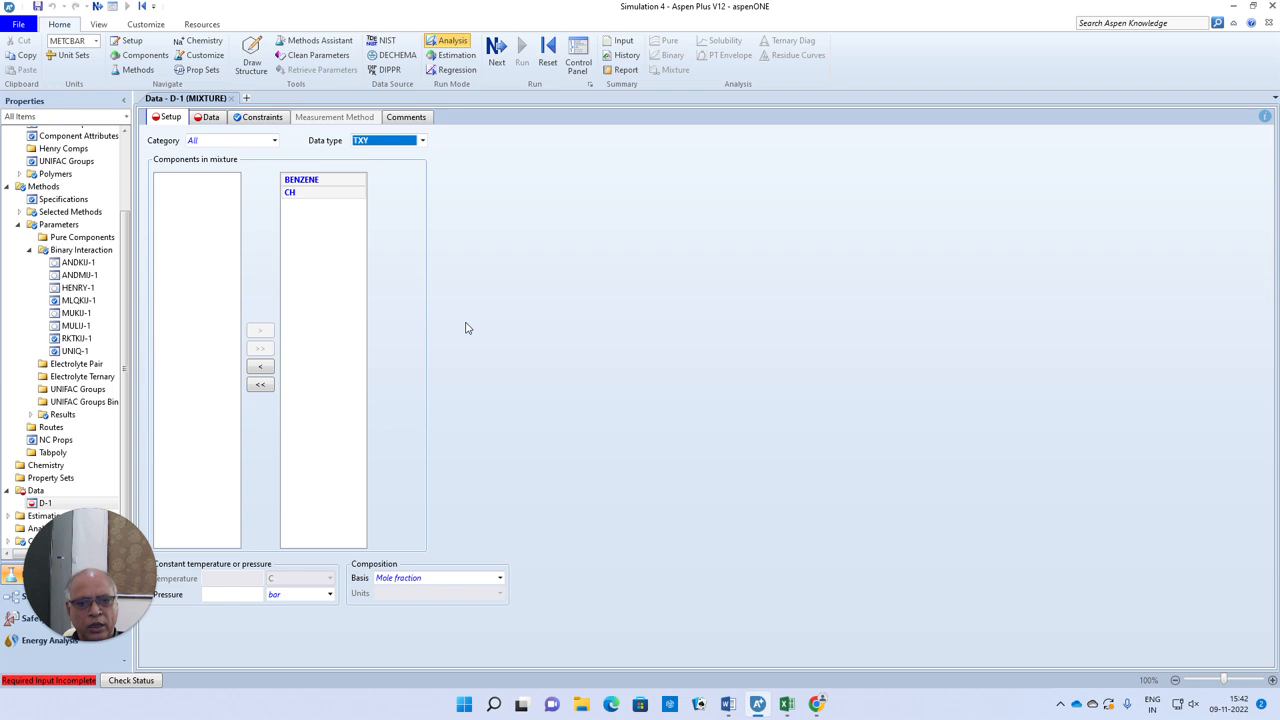
Set the constant pressure of D-1 to 101.33 kPa and proceed to its experimental data table
{"action": "left_click", "coordinate": [244, 599]}
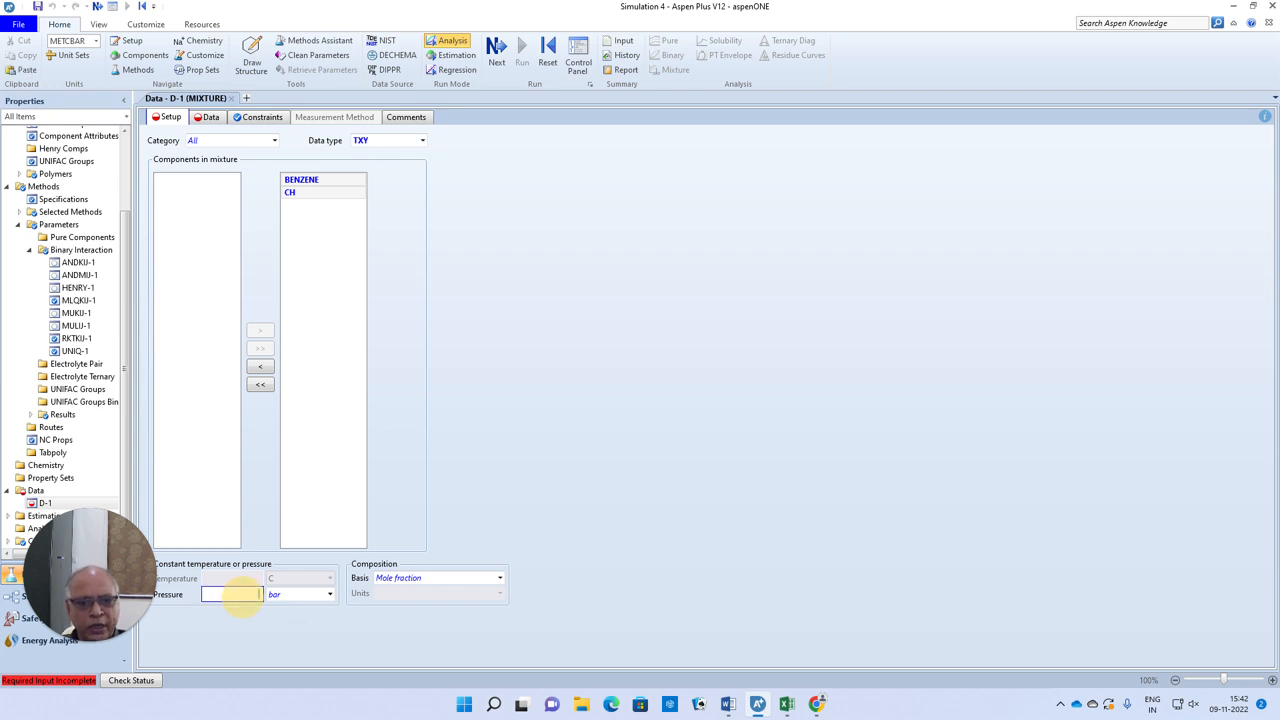
{"action": "type", "text": "101.33"}
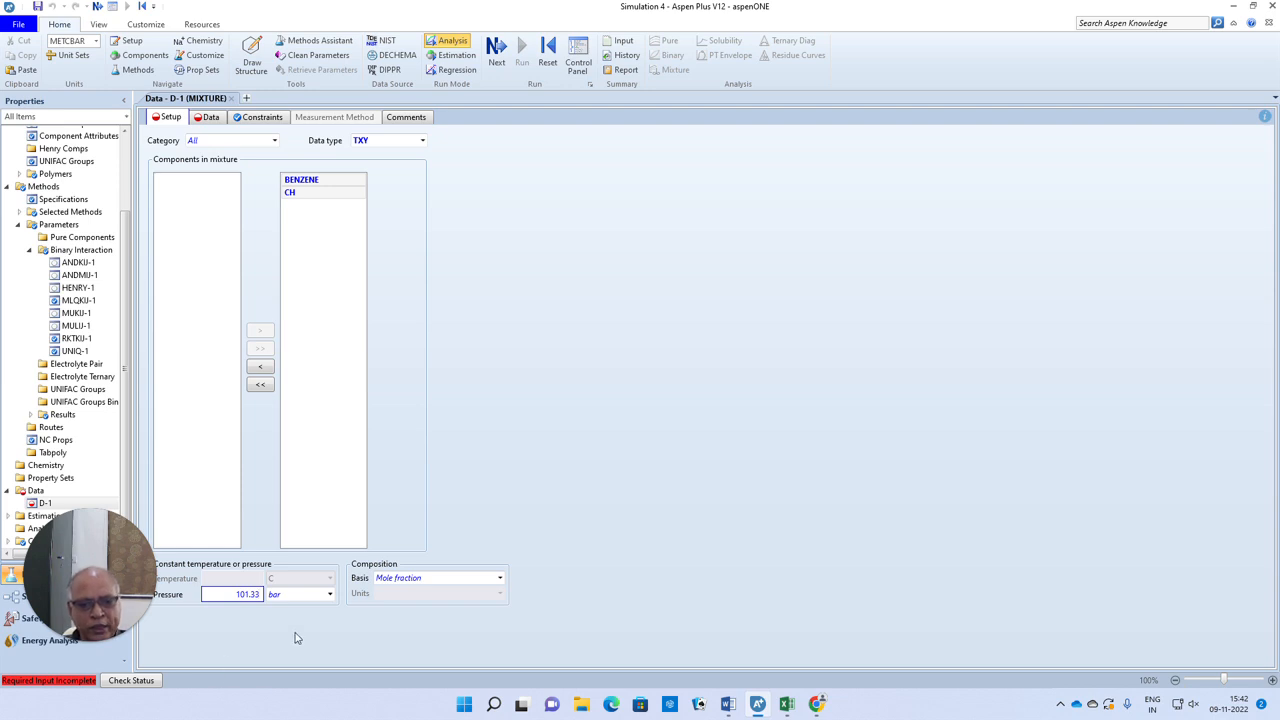
{"action": "left_click", "coordinate": [330, 594]}
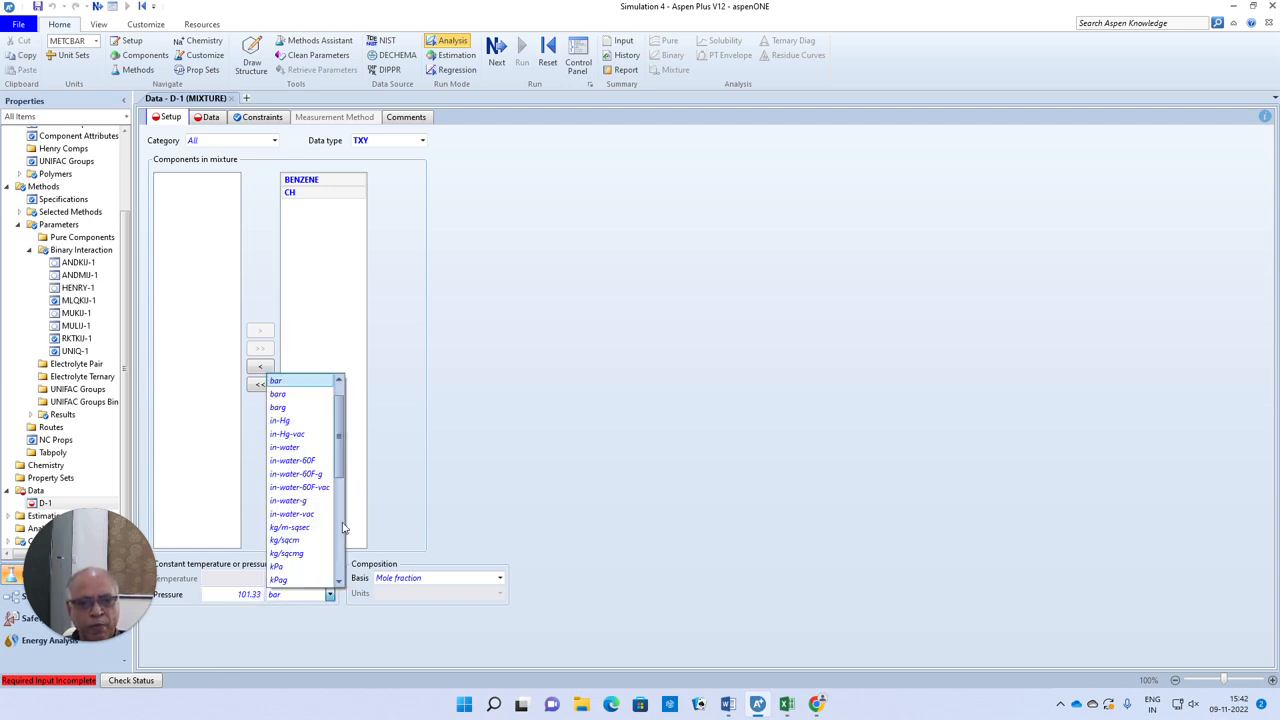
{"action": "left_click", "coordinate": [279, 566]}
{"action": "left_click", "coordinate": [492, 470]}
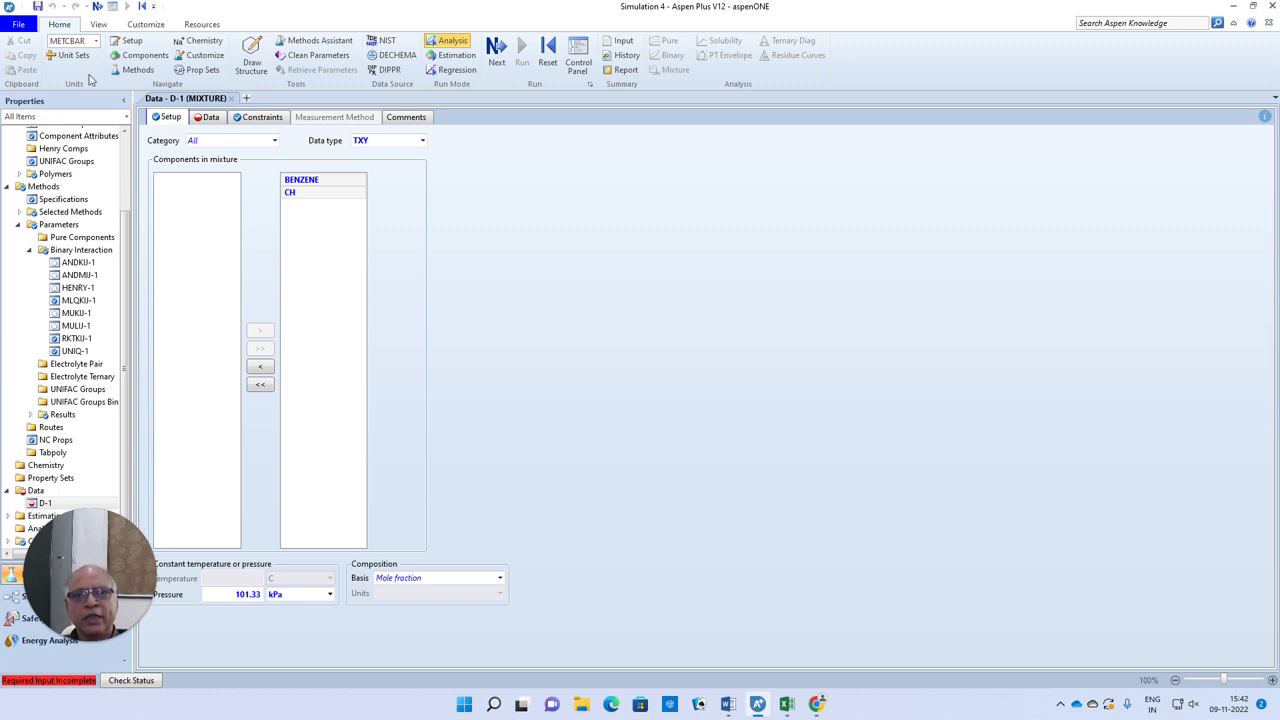
{"action": "left_click", "coordinate": [97, 7]}
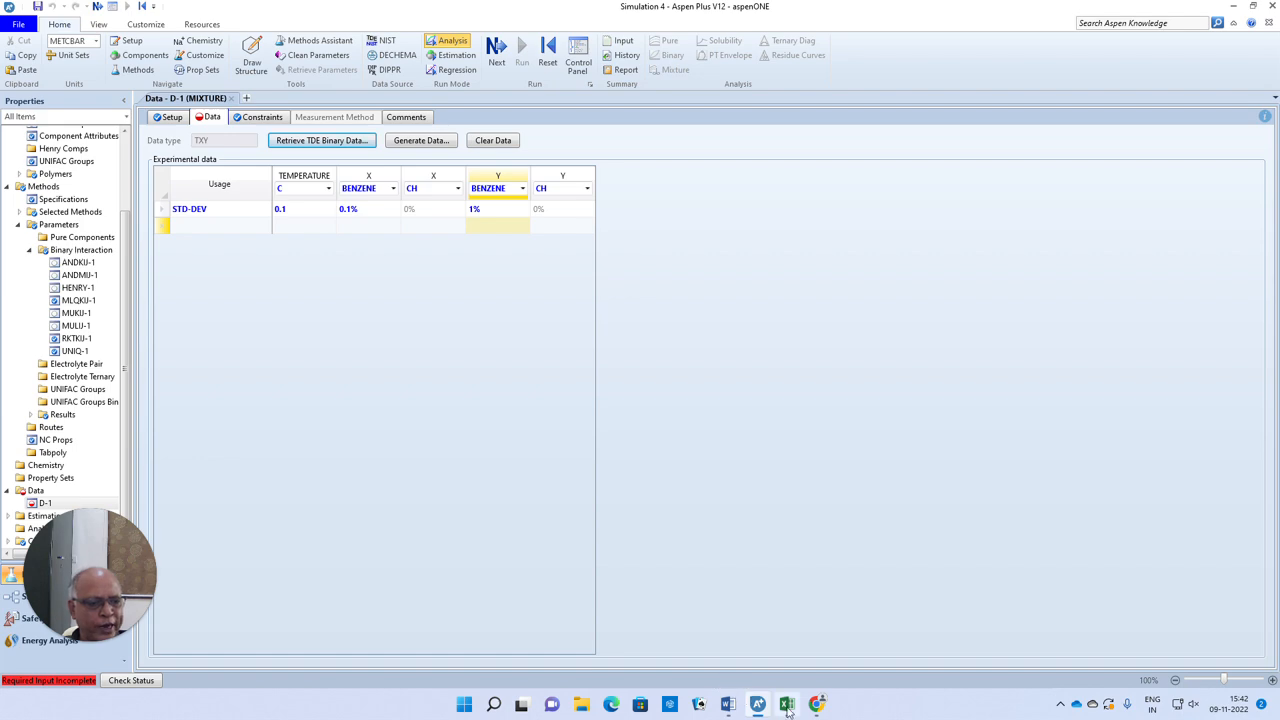
Switch to the Excel workbook Book1 and copy the temperature values in B2:B23
{"action": "left_click", "coordinate": [787, 706]}
{"action": "left_click", "coordinate": [311, 416]}
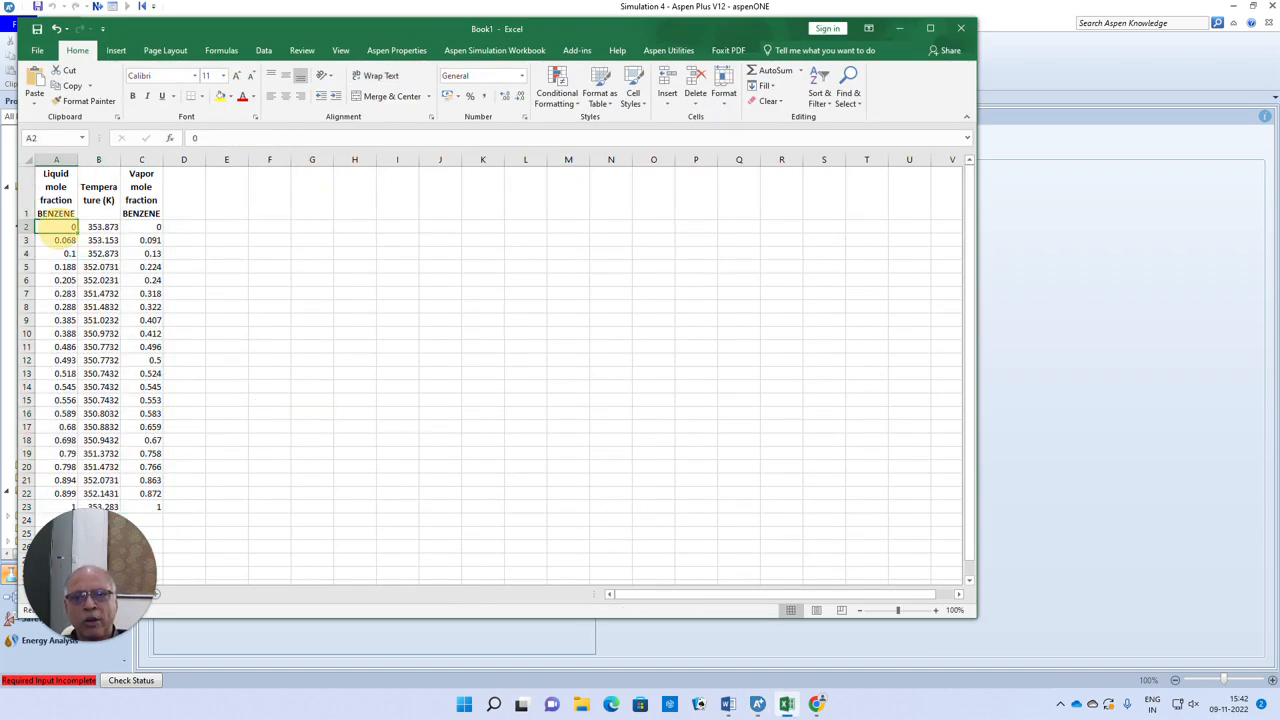
{"action": "left_click_drag", "start_coordinate": [100, 227], "coordinate": [102, 506]}
{"action": "key", "text": "ctrl+c"}
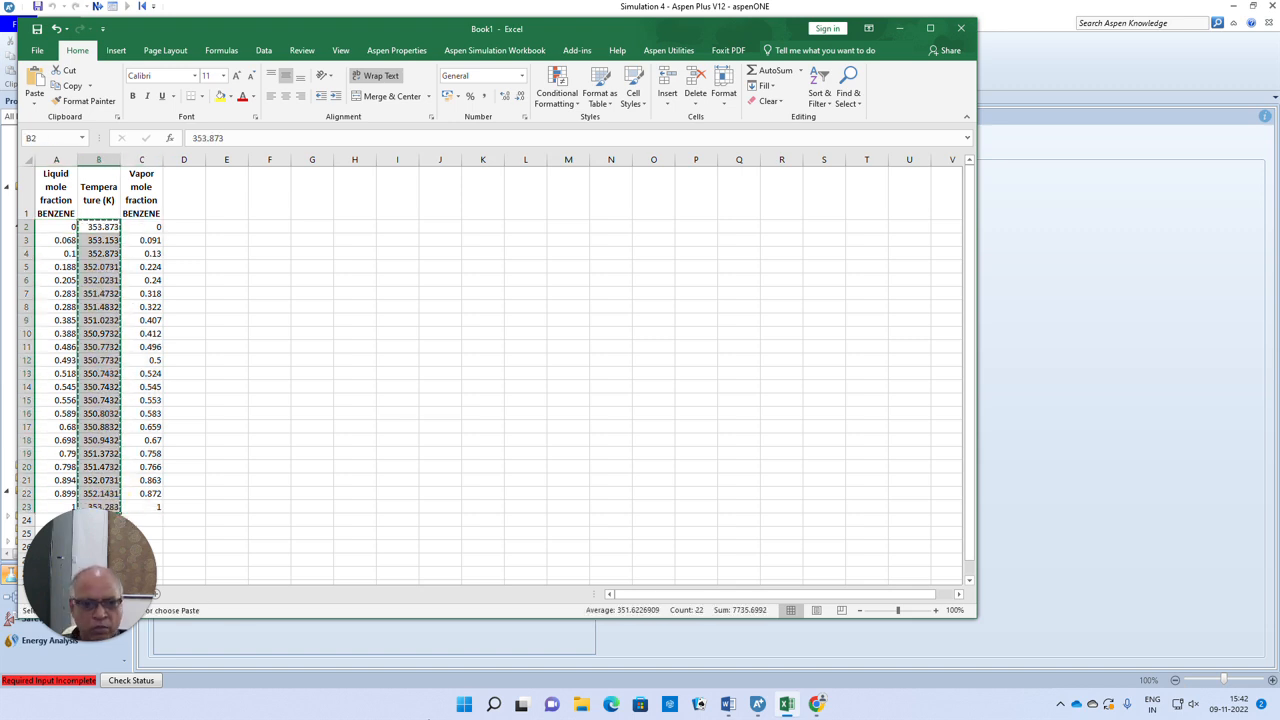
Return to Aspen Plus, paste the copied temperatures into the D-1 TEMPERATURE column, extending the grid, and set the unit to K
{"action": "left_click", "coordinate": [758, 705]}
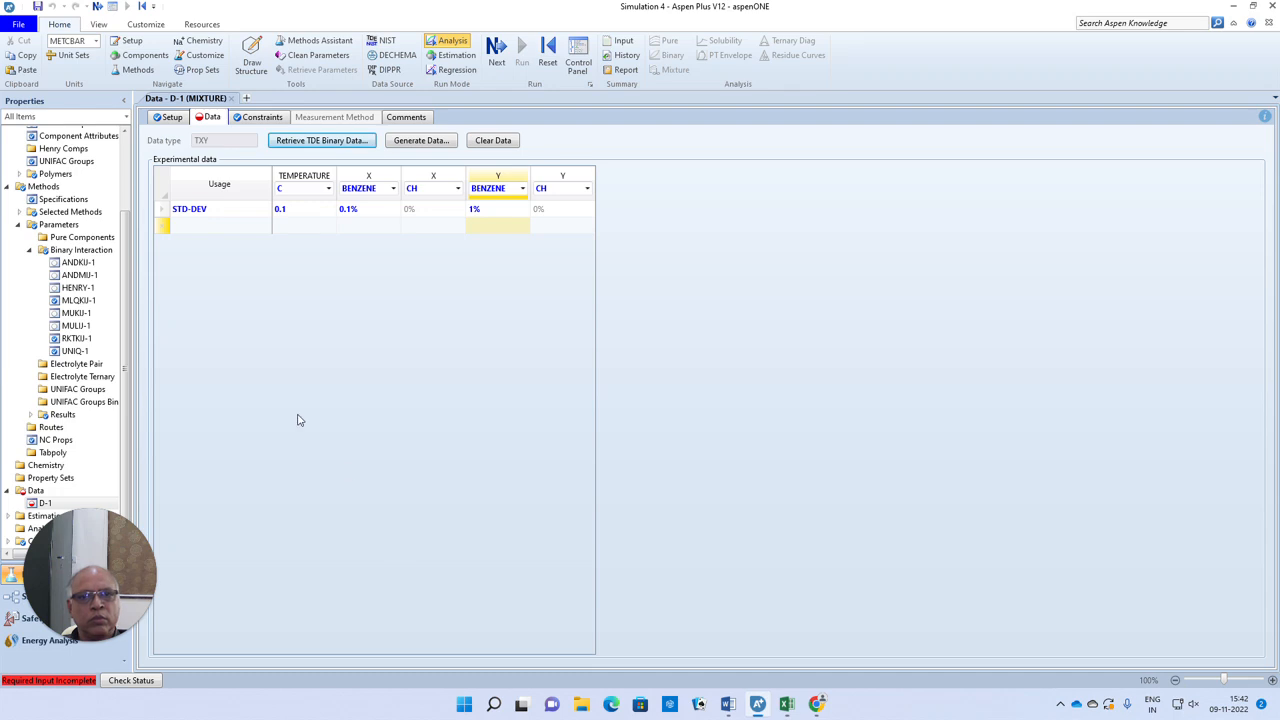
{"action": "left_click", "coordinate": [287, 229]}
{"action": "key", "text": "ctrl+v"}
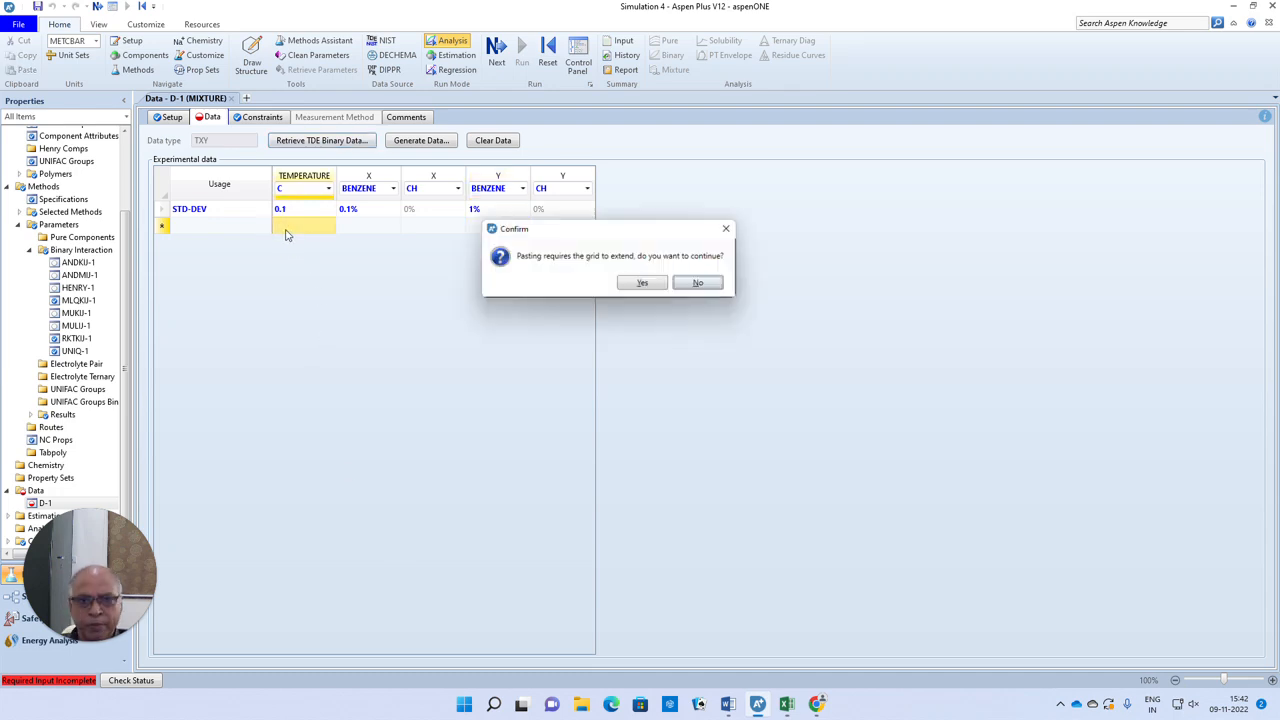
{"action": "left_click", "coordinate": [640, 286]}
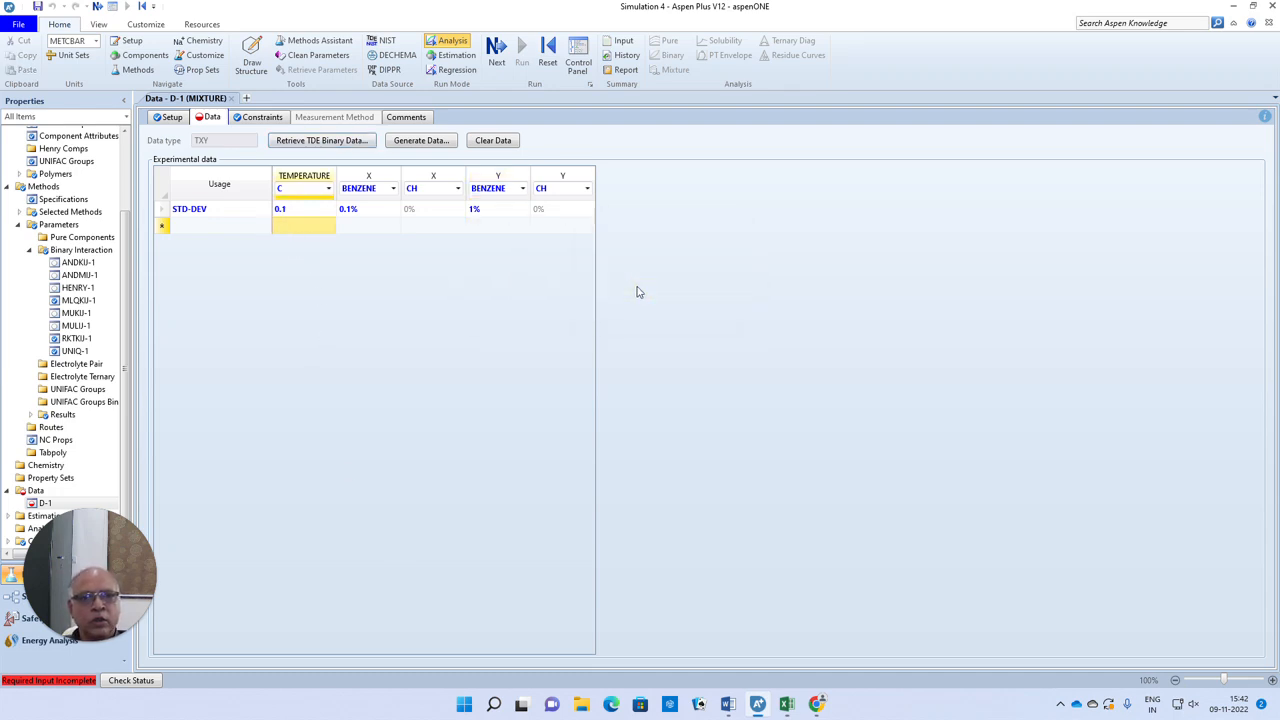
{"action": "left_click", "coordinate": [328, 190]}
{"action": "left_click", "coordinate": [284, 202]}
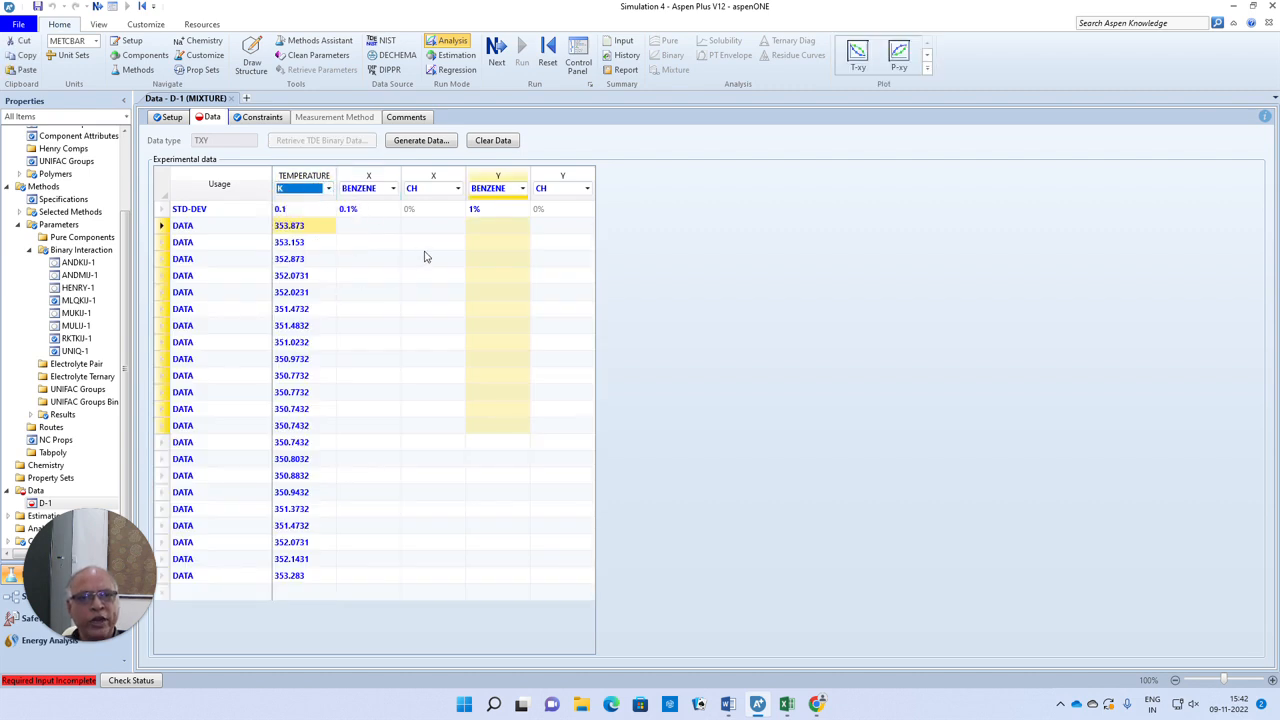
Copy the liquid mole fractions in A2:A23 of the Excel workbook into the X BENZENE column of D-1 in Aspen Plus
{"action": "left_click", "coordinate": [787, 705]}
{"action": "left_click_drag", "start_coordinate": [60, 227], "coordinate": [64, 495]}
{"action": "key", "text": "ctrl+c"}
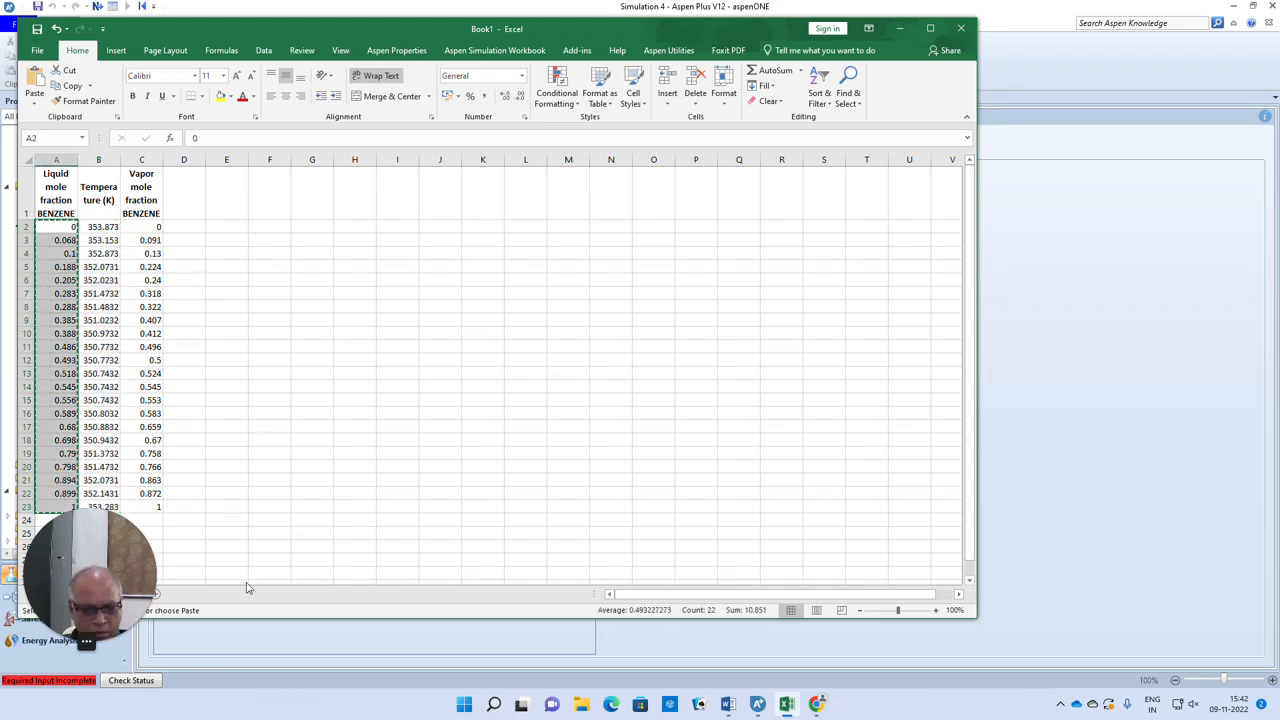
{"action": "left_click", "coordinate": [757, 705]}
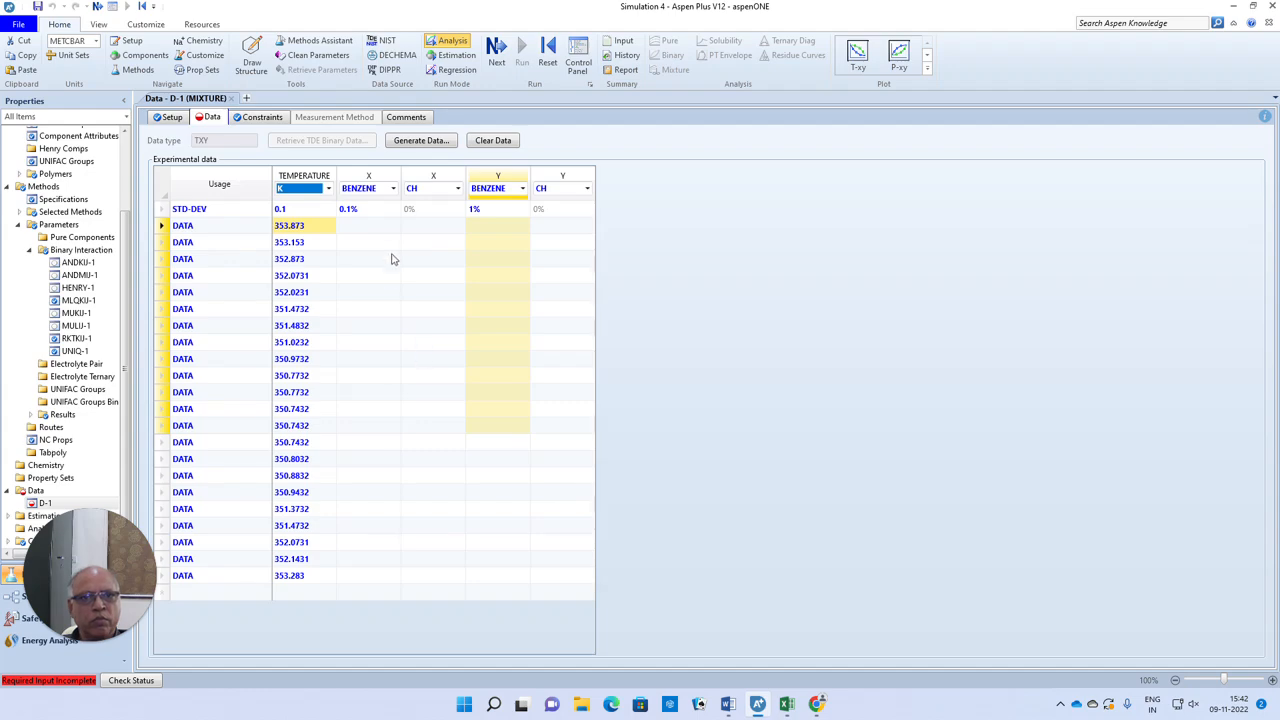
{"action": "left_click", "coordinate": [378, 230]}
{"action": "key", "text": "ctrl+v"}
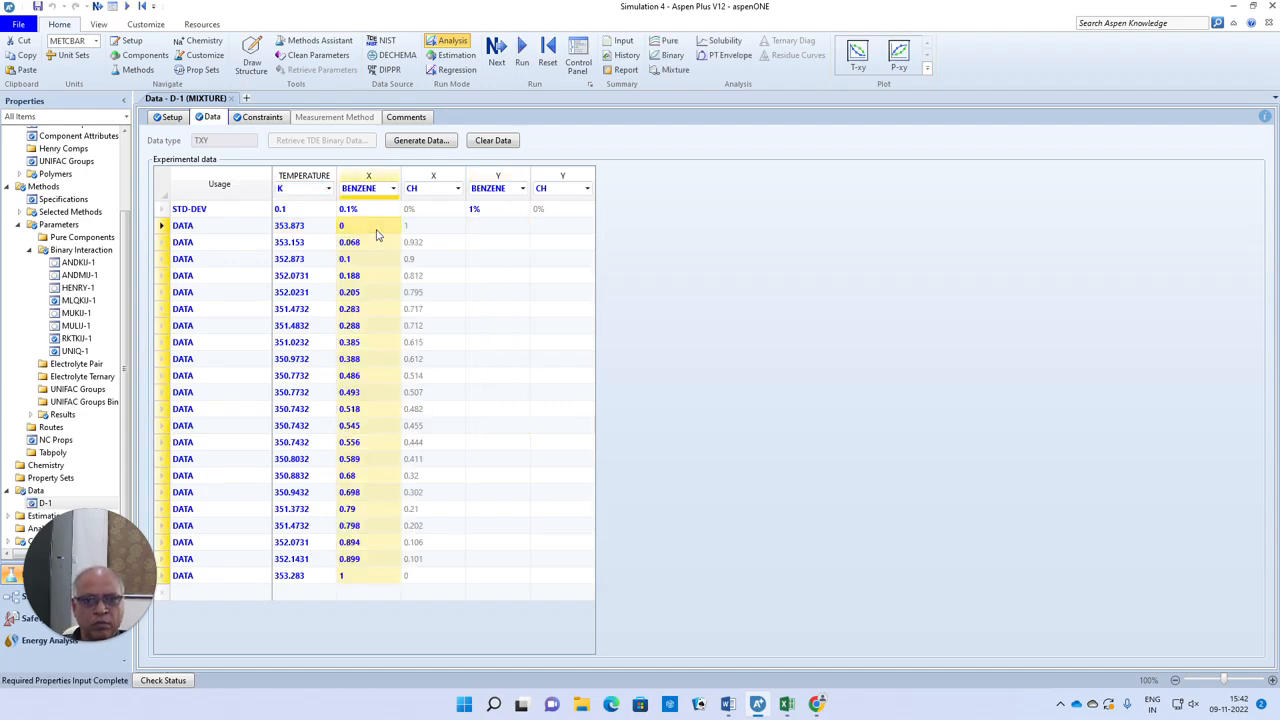
Copy the vapor mole fractions in C2:C23 of the Excel workbook into the Y BENZENE column of D-1 in Aspen Plus
{"action": "left_click", "coordinate": [788, 706]}
{"action": "left_click_drag", "start_coordinate": [141, 227], "coordinate": [170, 518]}
{"action": "key", "text": "ctrl+c"}
{"action": "left_click", "coordinate": [758, 704]}
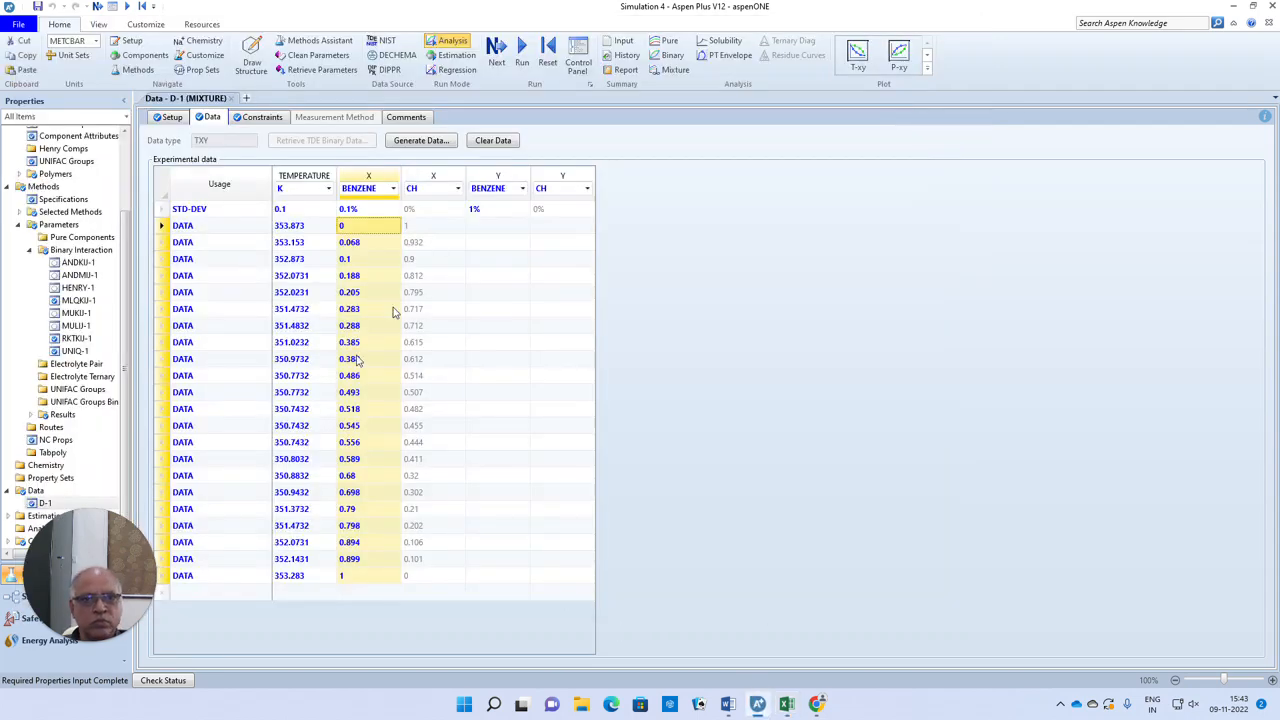
{"action": "left_click", "coordinate": [478, 226]}
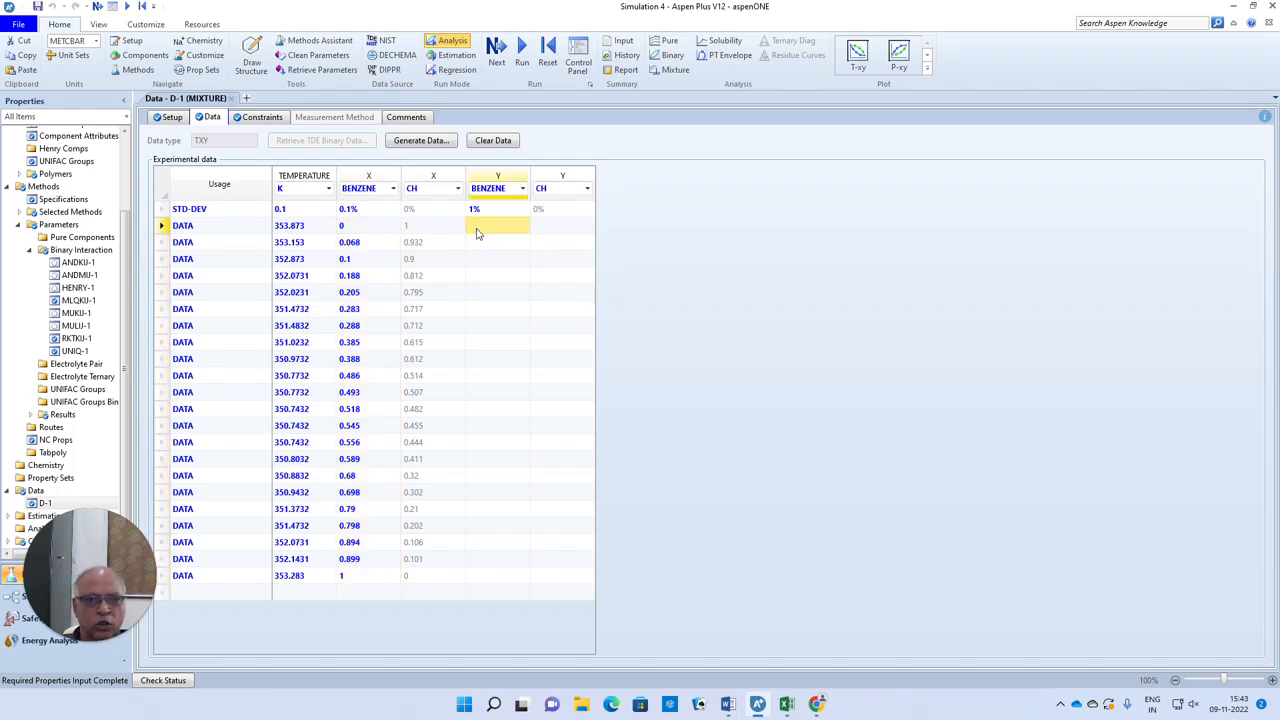
{"action": "key", "text": "ctrl+v"}
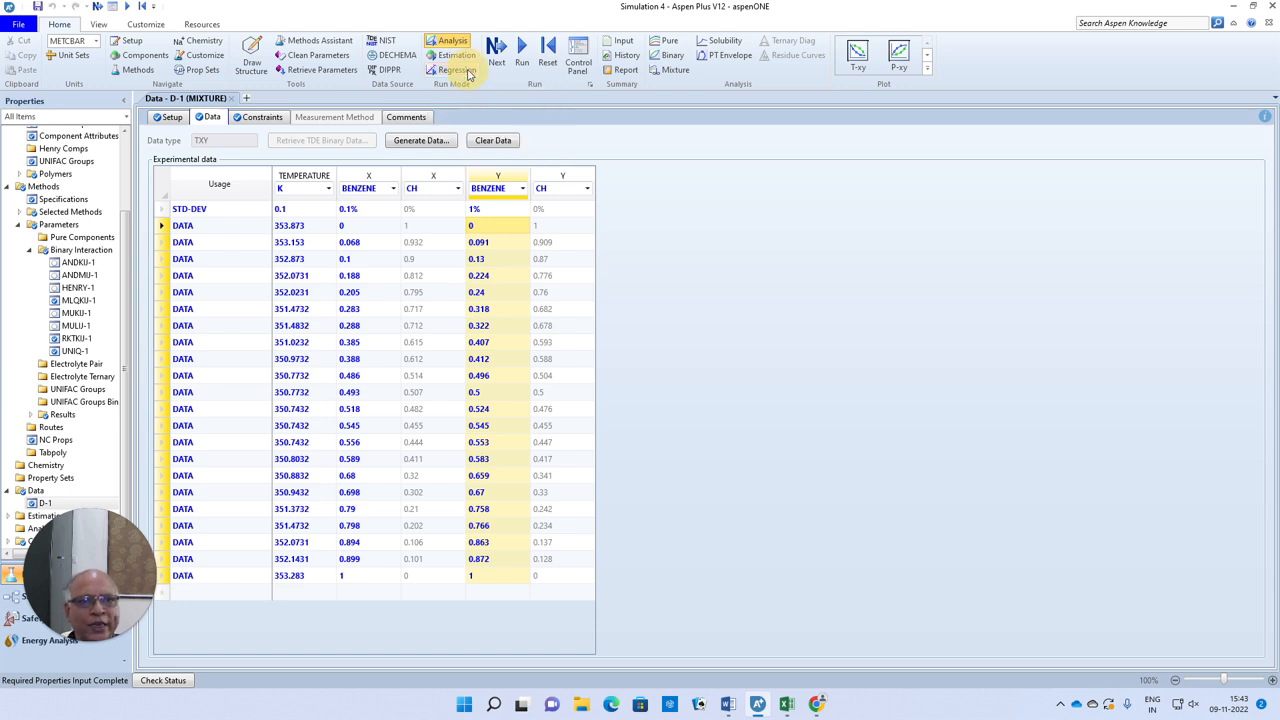
Switch the run mode to Regression and create regression case DR-1 using data set D-1
{"action": "left_click", "coordinate": [468, 74]}
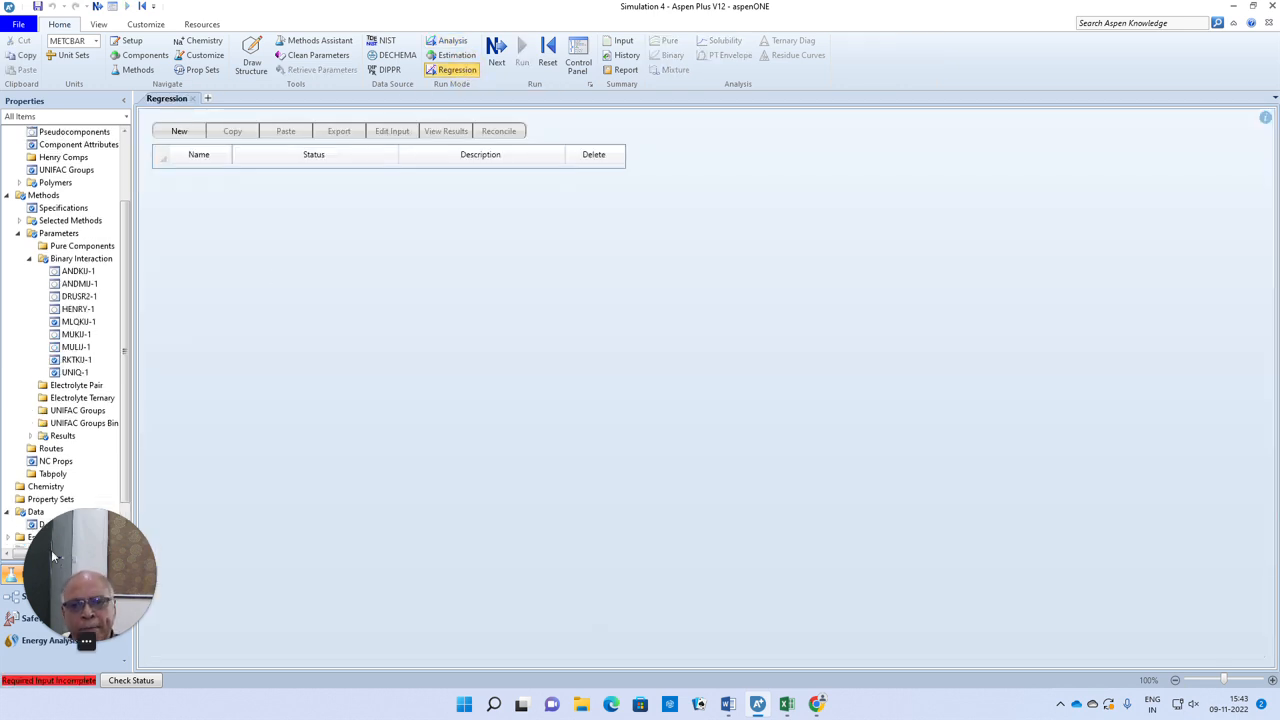
{"action": "left_click", "coordinate": [182, 136]}
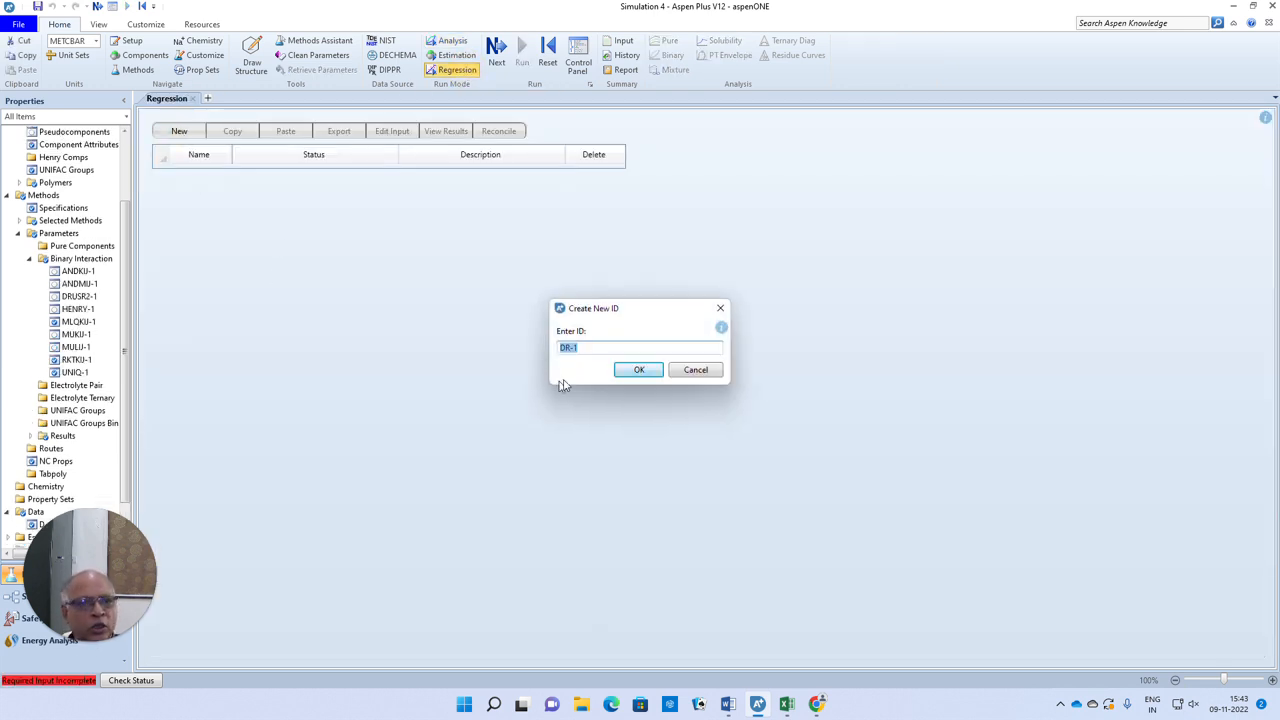
{"action": "left_click", "coordinate": [636, 370]}
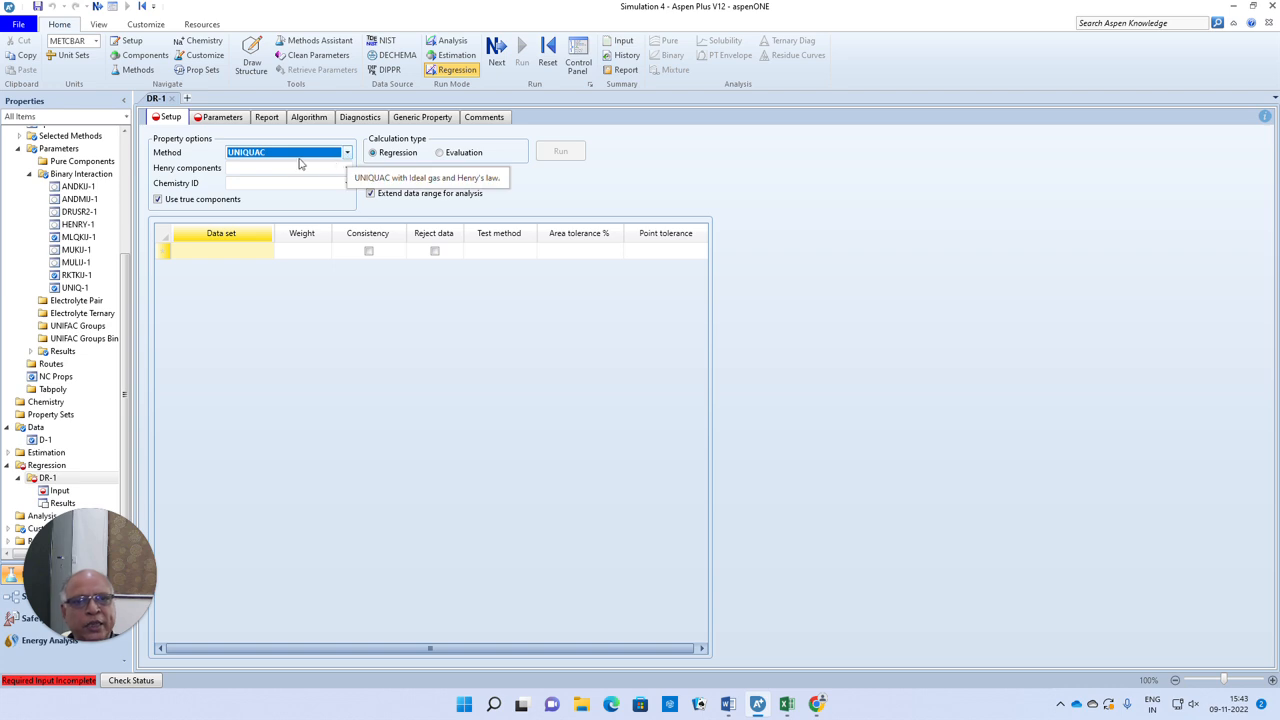
{"action": "left_click", "coordinate": [258, 257]}
{"action": "left_click", "coordinate": [267, 252]}
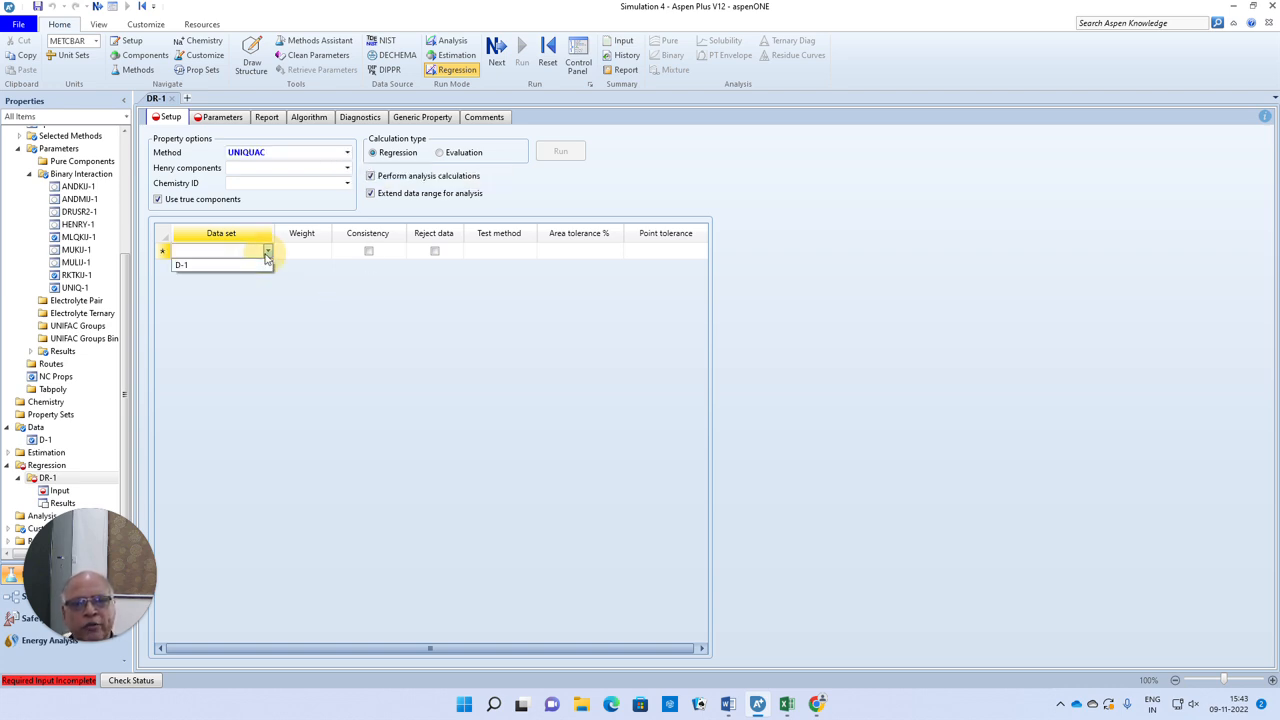
{"action": "left_click", "coordinate": [185, 265]}
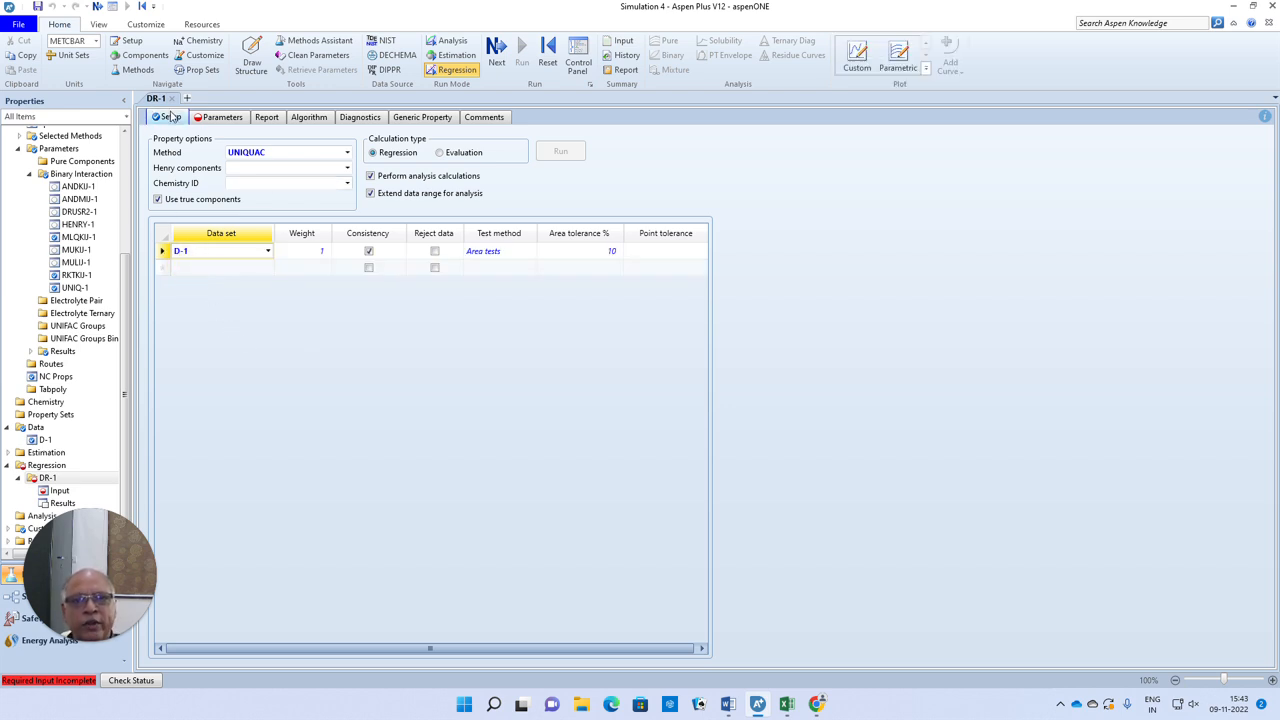
Proceed to the parameters to be regressed and define the first as binary parameter UNIQ, element 2
{"action": "left_click", "coordinate": [97, 7]}
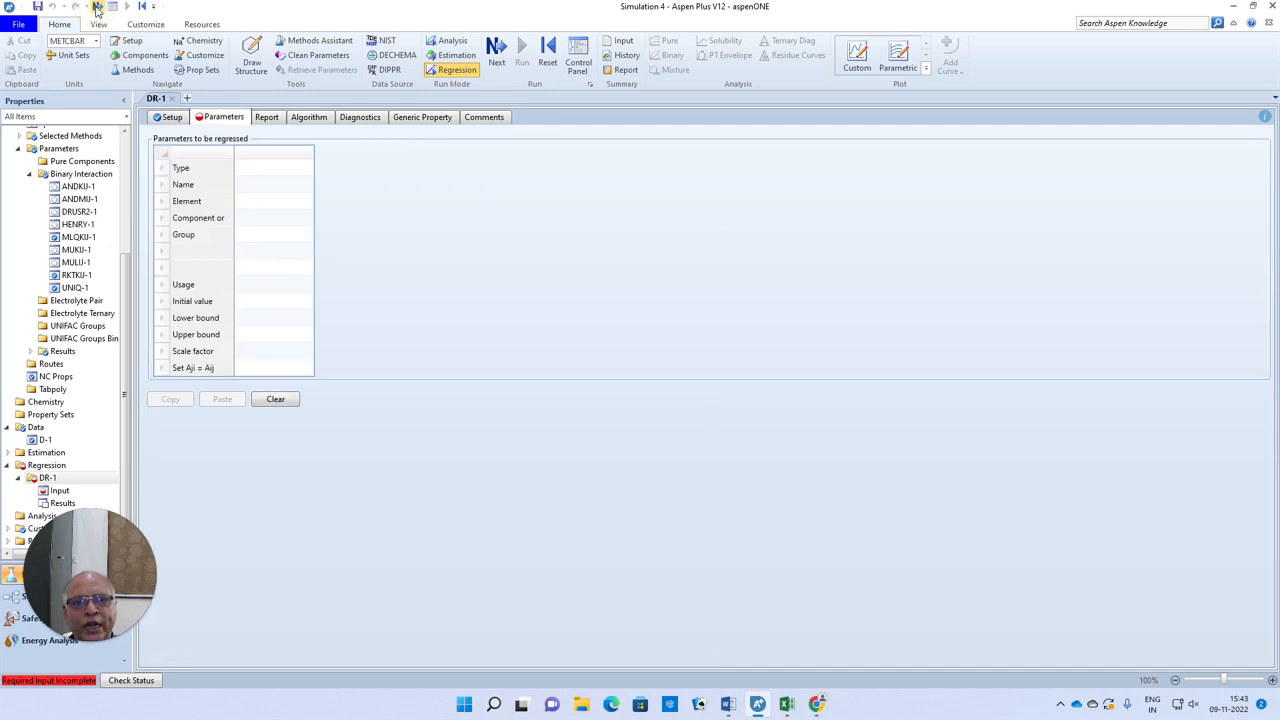
{"action": "left_click", "coordinate": [285, 173]}
{"action": "left_click", "coordinate": [307, 168]}
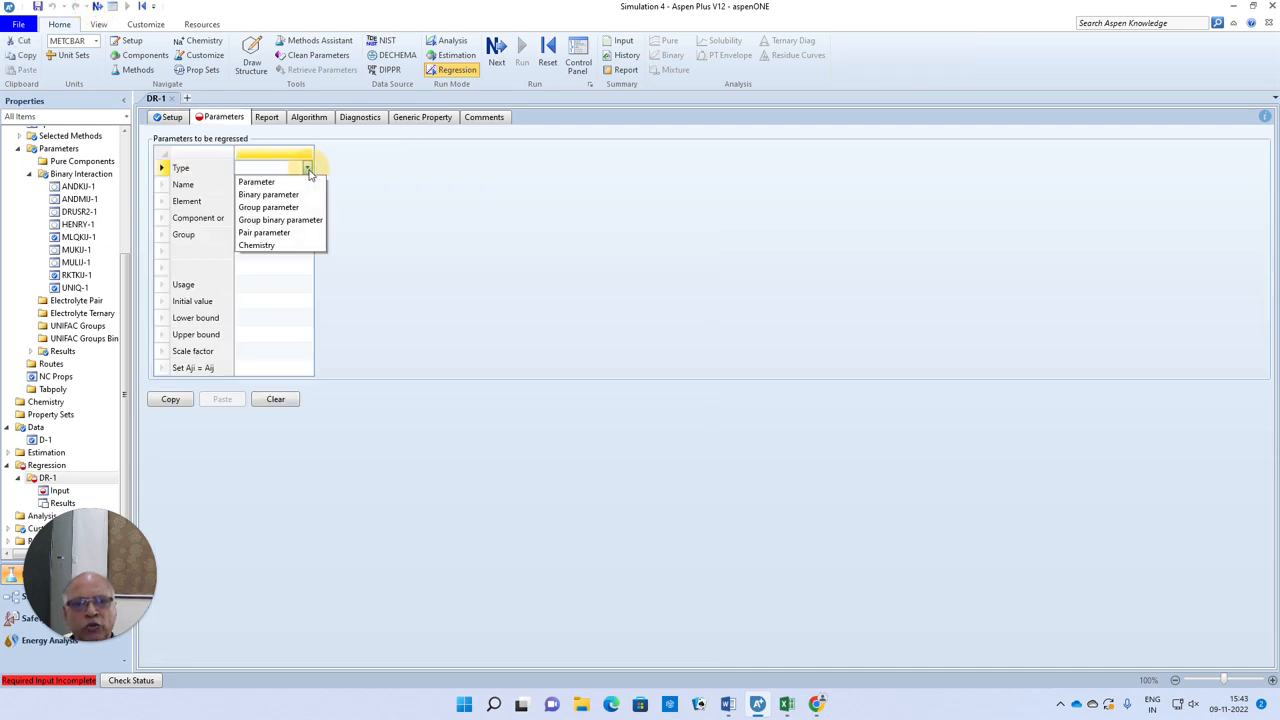
{"action": "left_click", "coordinate": [280, 196]}
{"action": "left_click", "coordinate": [300, 185]}
{"action": "left_click", "coordinate": [307, 184]}
{"action": "left_click", "coordinate": [259, 300]}
{"action": "left_click", "coordinate": [300, 202]}
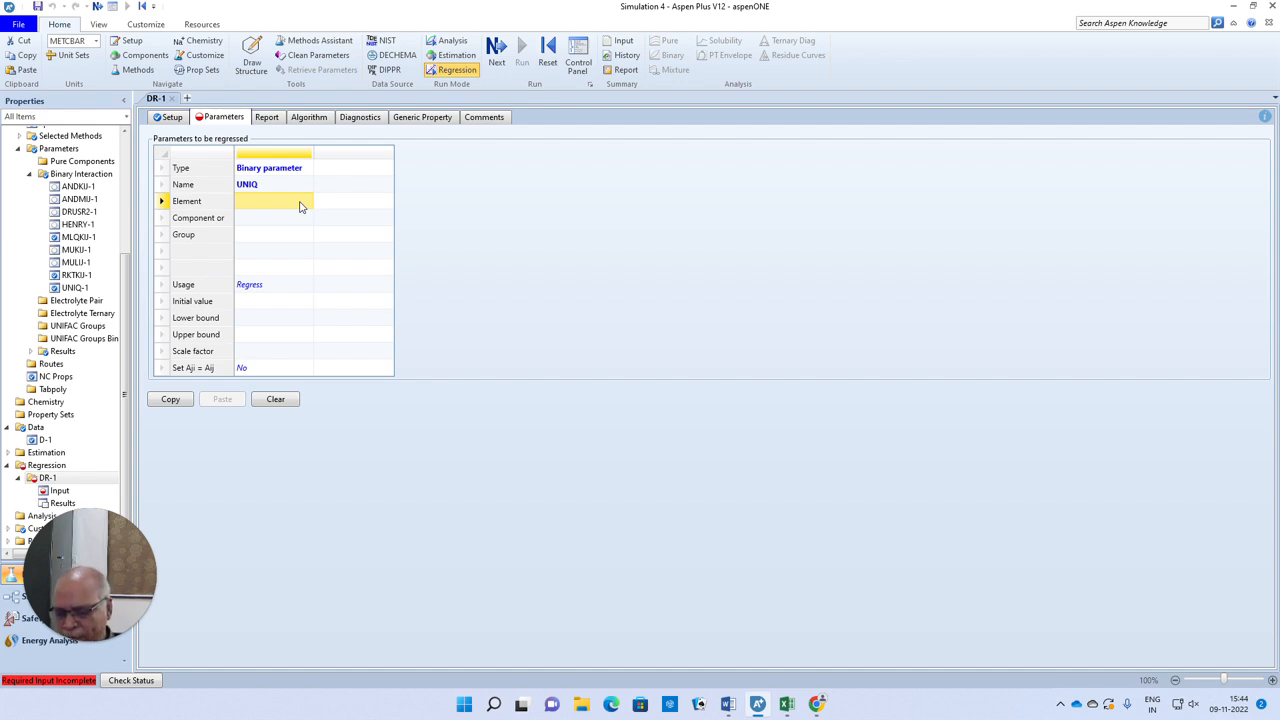
{"action": "type", "text": "2"}
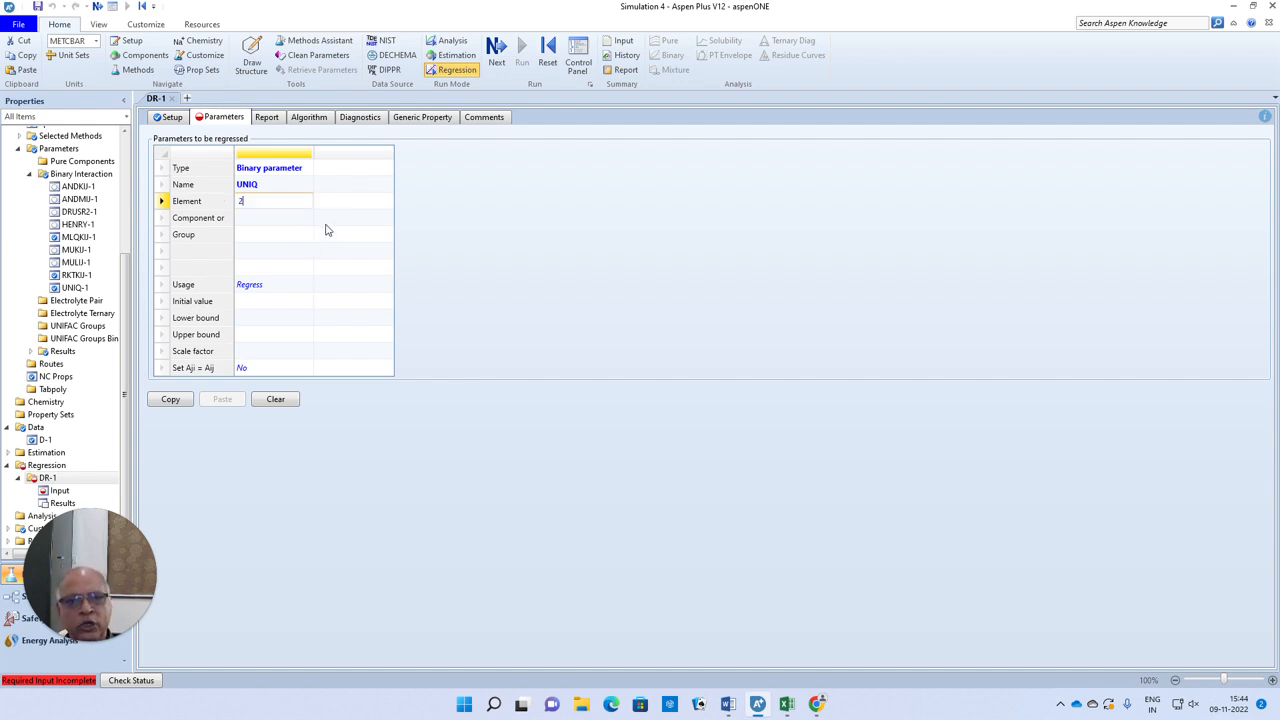
Assign BENZENE and CH, in that order, as the component pair of the first regression parameter
{"action": "left_click", "coordinate": [304, 222]}
{"action": "left_click", "coordinate": [307, 218]}
{"action": "left_click", "coordinate": [295, 228]}
{"action": "left_click", "coordinate": [300, 238]}
{"action": "left_click", "coordinate": [307, 235]}
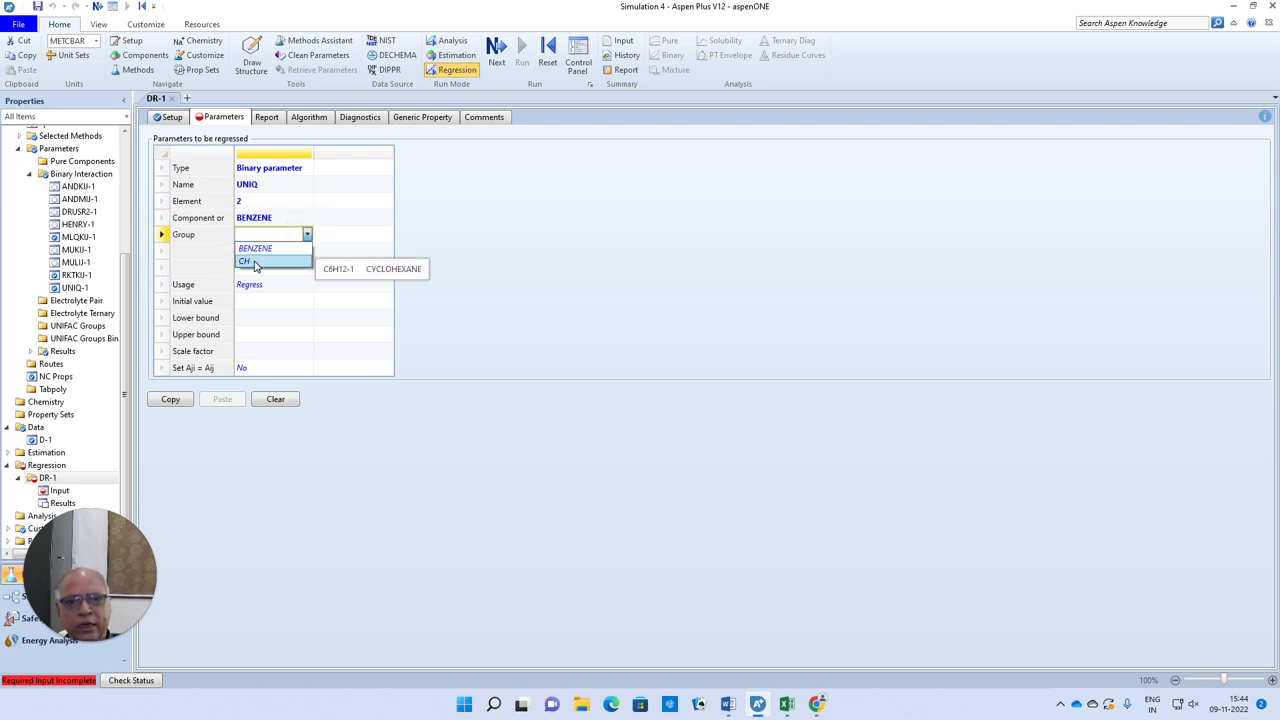
{"action": "left_click", "coordinate": [263, 262]}
Add a second regression parameter as binary parameter UNIQ with element 2
{"action": "left_click", "coordinate": [360, 168]}
{"action": "left_click", "coordinate": [380, 169]}
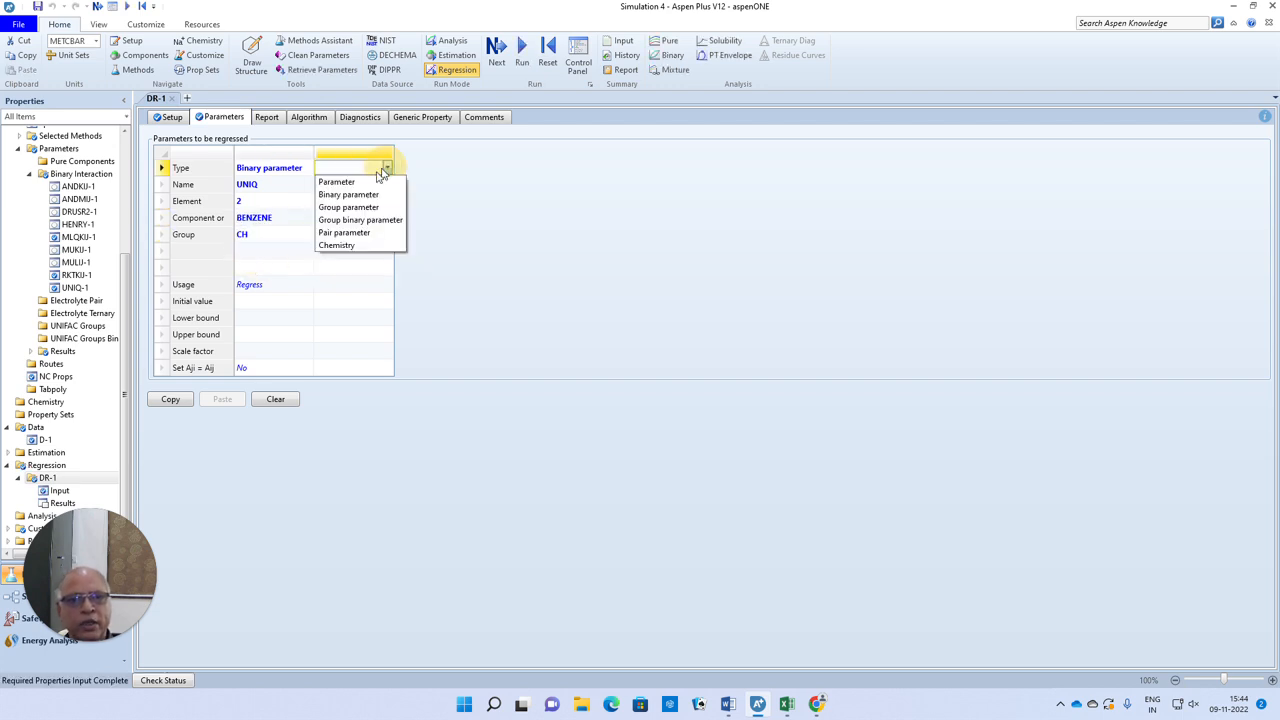
{"action": "left_click", "coordinate": [350, 193]}
{"action": "left_click", "coordinate": [385, 190]}
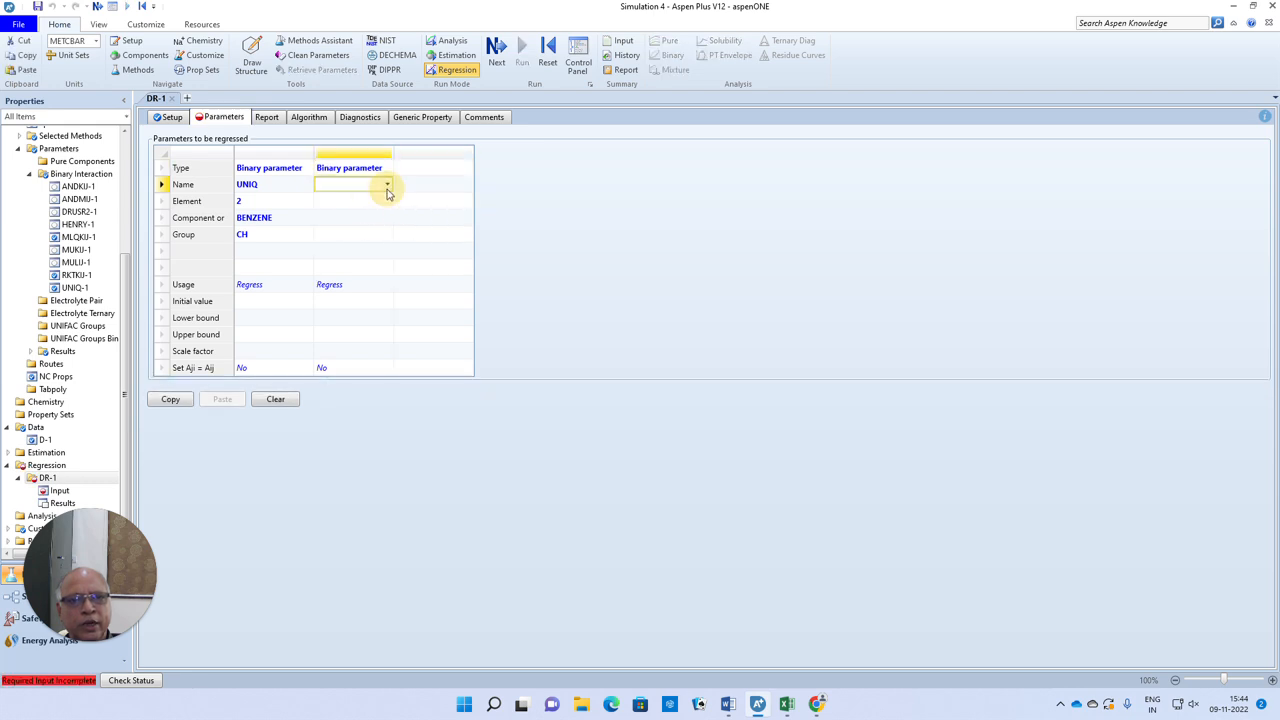
{"action": "left_click", "coordinate": [389, 190]}
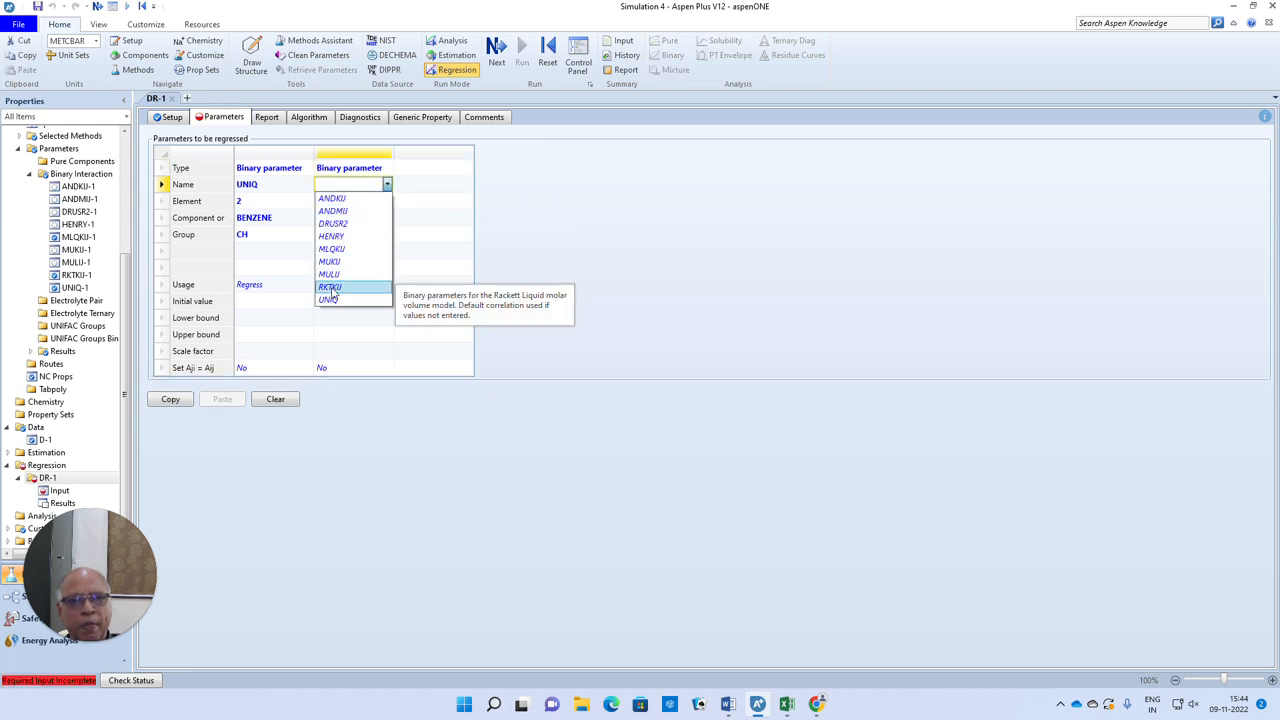
{"action": "left_click", "coordinate": [330, 297]}
{"action": "left_click", "coordinate": [368, 203]}
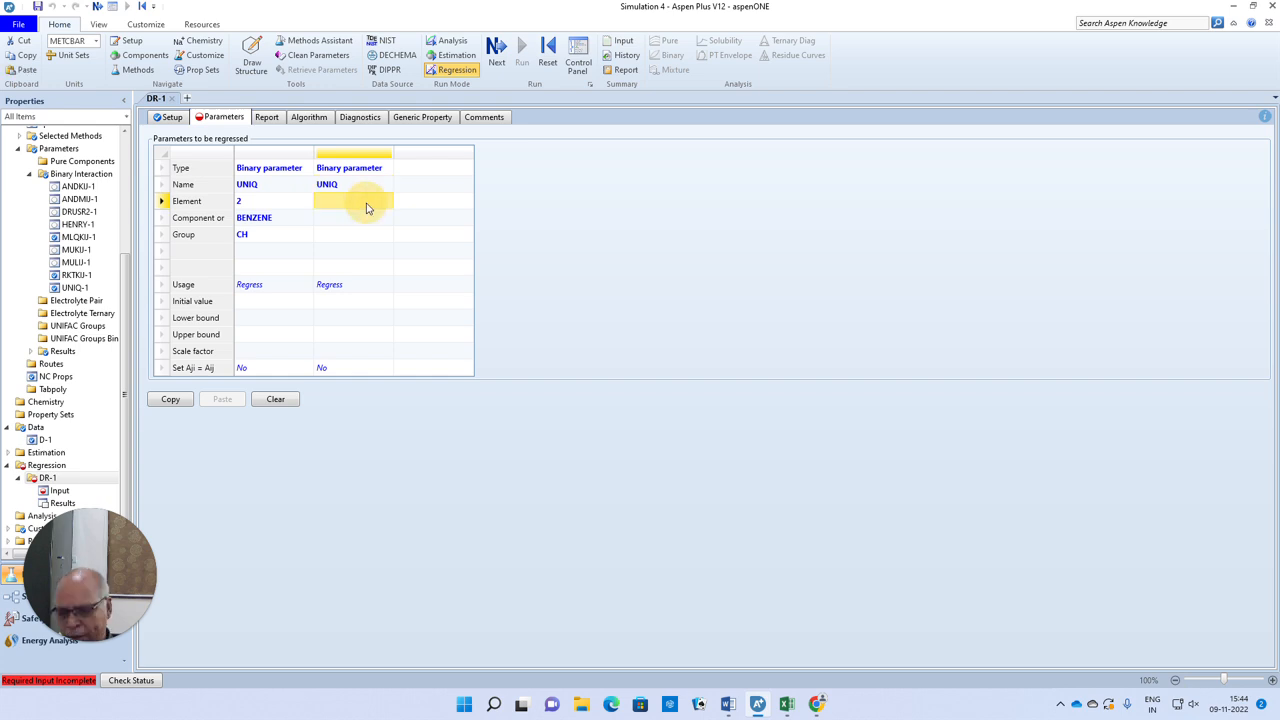
{"action": "type", "text": "2"}
Assign CH and BENZENE, in that order, as the component pair of the second regression parameter
{"action": "left_click", "coordinate": [383, 217]}
{"action": "left_click", "coordinate": [387, 217]}
{"action": "left_click", "coordinate": [340, 245]}
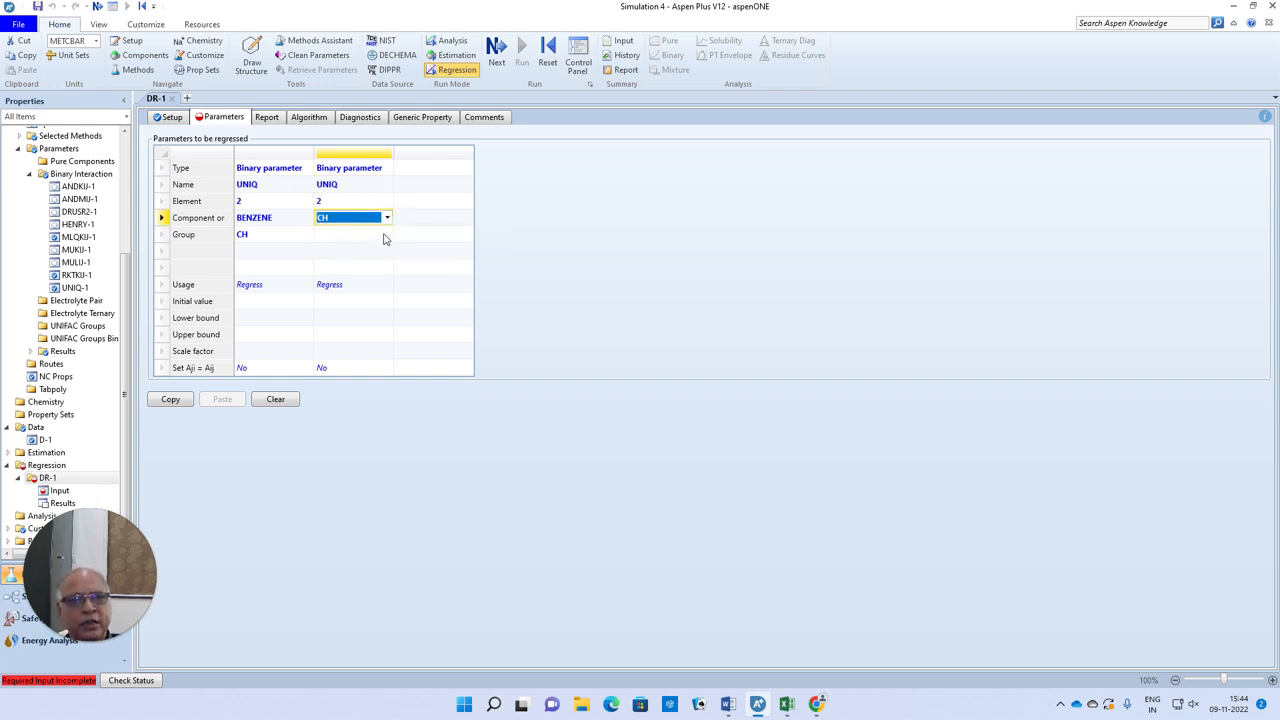
{"action": "left_click", "coordinate": [386, 236]}
{"action": "left_click", "coordinate": [387, 234]}
{"action": "left_click", "coordinate": [338, 249]}
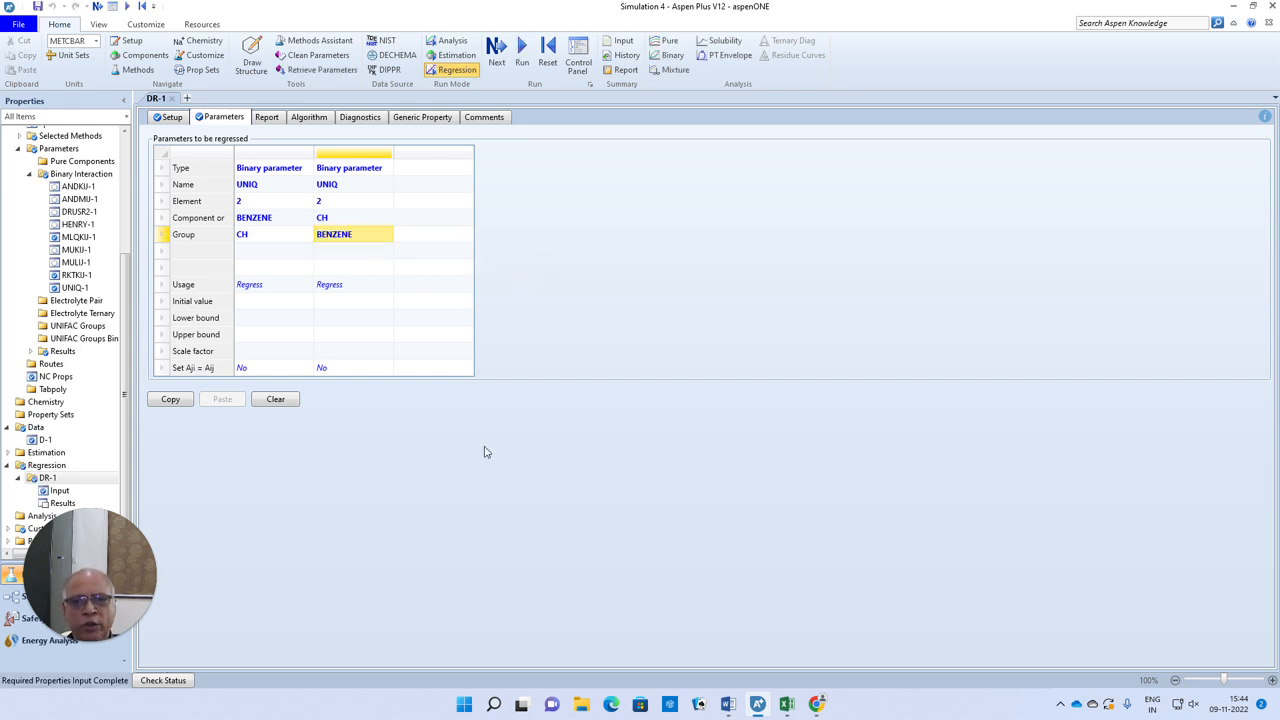
Check the UNIQ-1 binary interaction parameters, then run the data regression case DR-1
{"action": "left_click", "coordinate": [70, 288]}
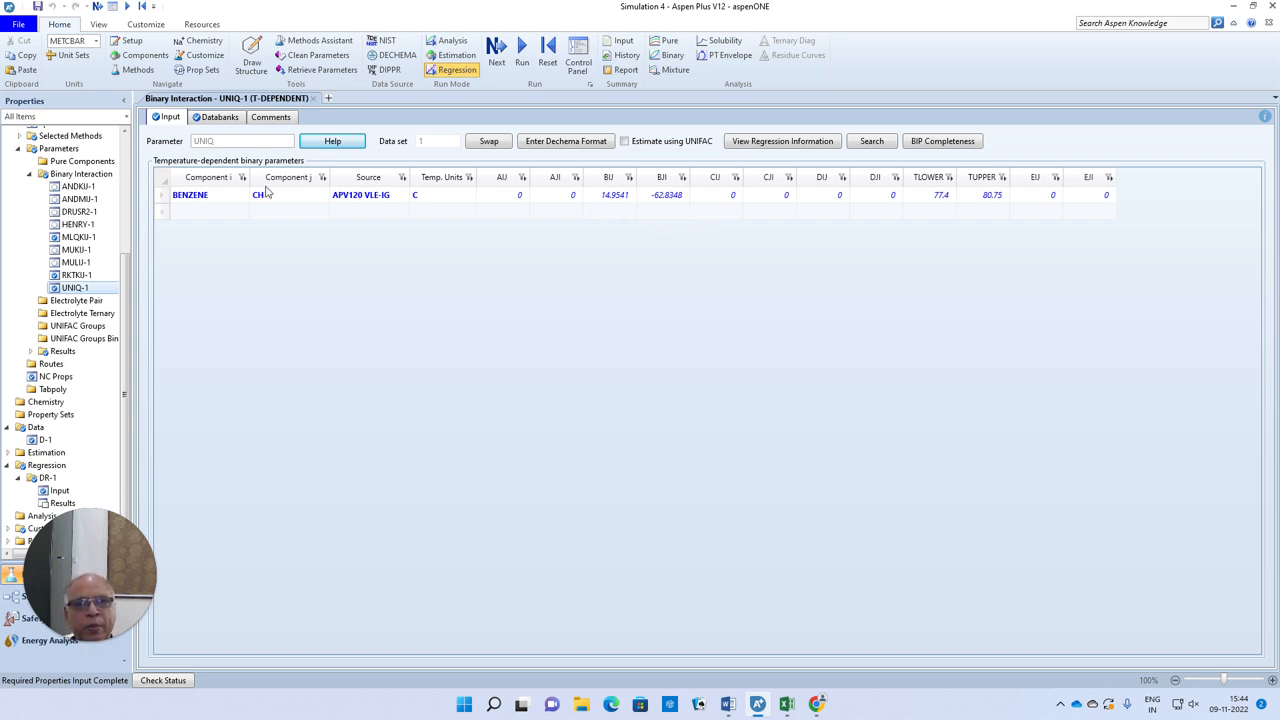
{"action": "left_click", "coordinate": [496, 52]}
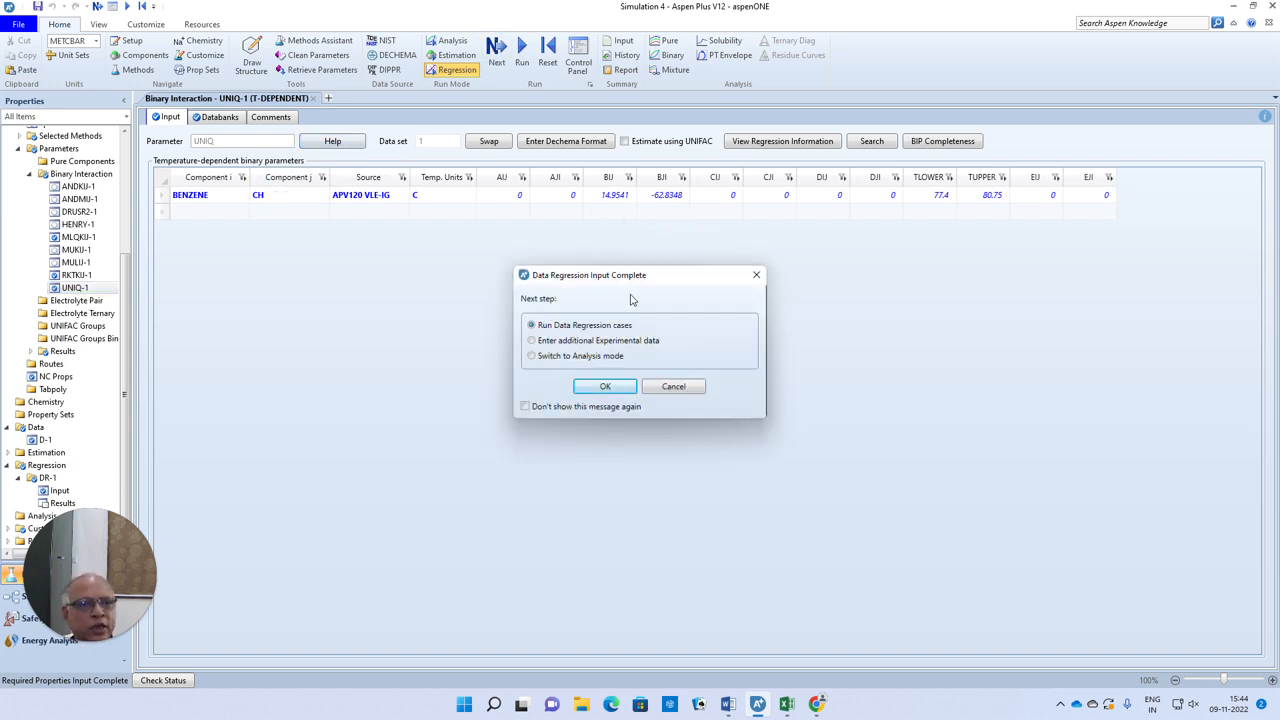
{"action": "left_click", "coordinate": [605, 388]}
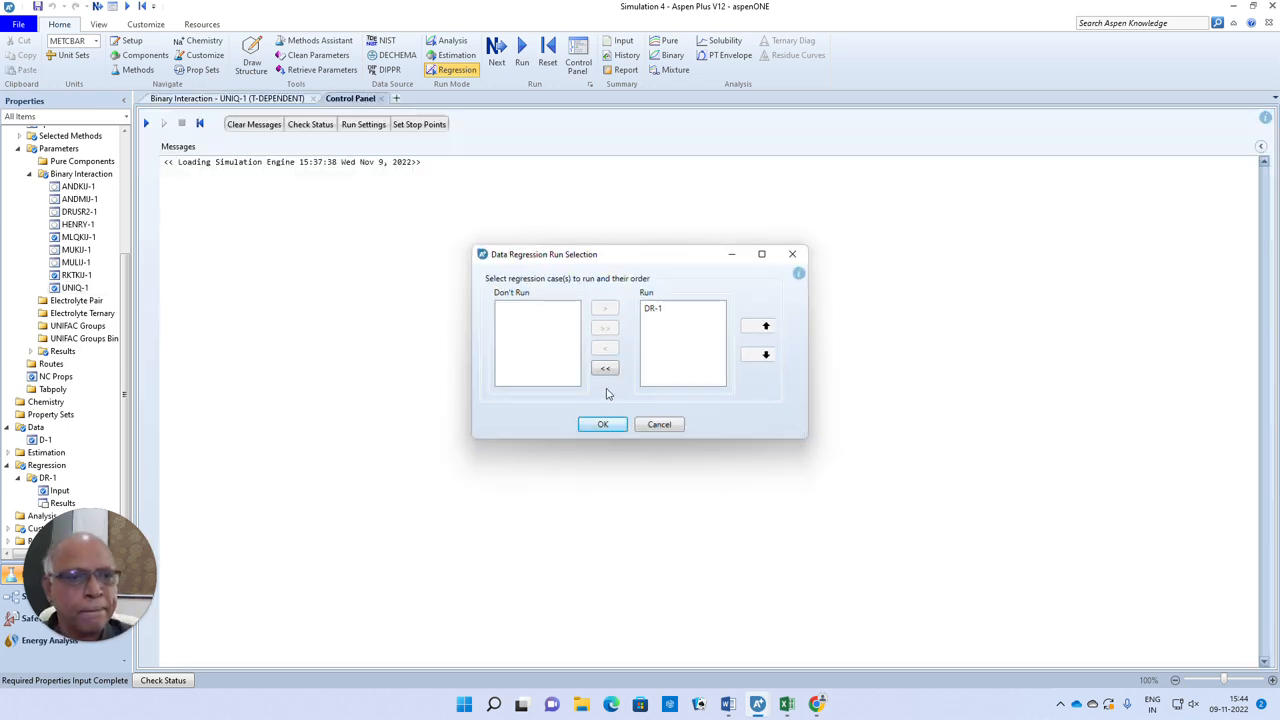
{"action": "left_click", "coordinate": [602, 424]}
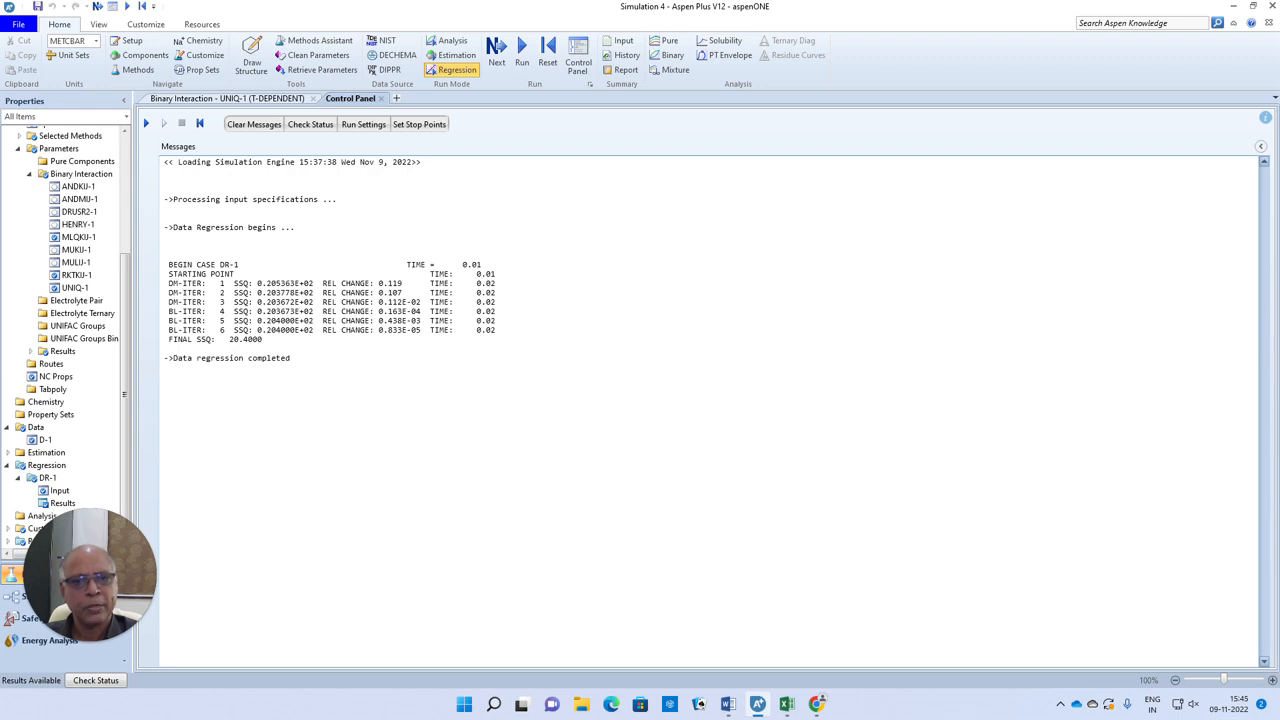
Generate a T-xy plot from the DR-1 regression results and return to the regressed parameter values
{"action": "left_click", "coordinate": [62, 503]}
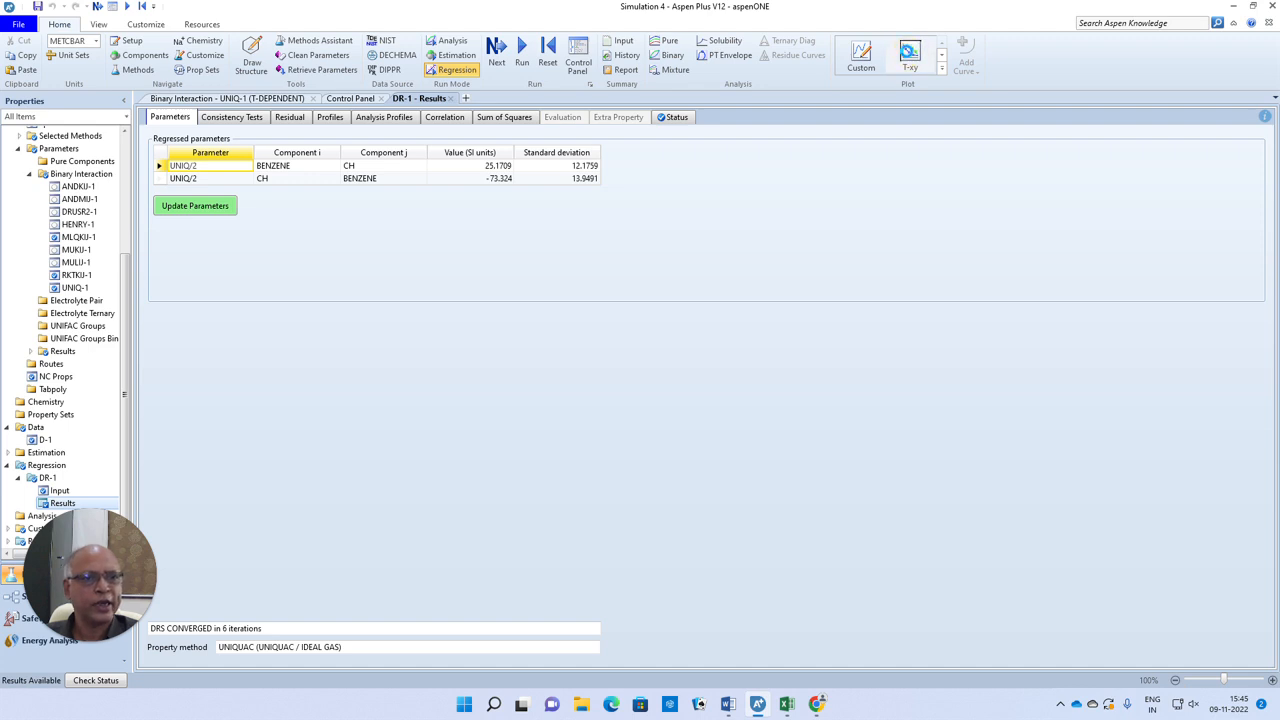
{"action": "left_click", "coordinate": [908, 55]}
{"action": "left_click", "coordinate": [674, 306]}
{"action": "left_click", "coordinate": [643, 429]}
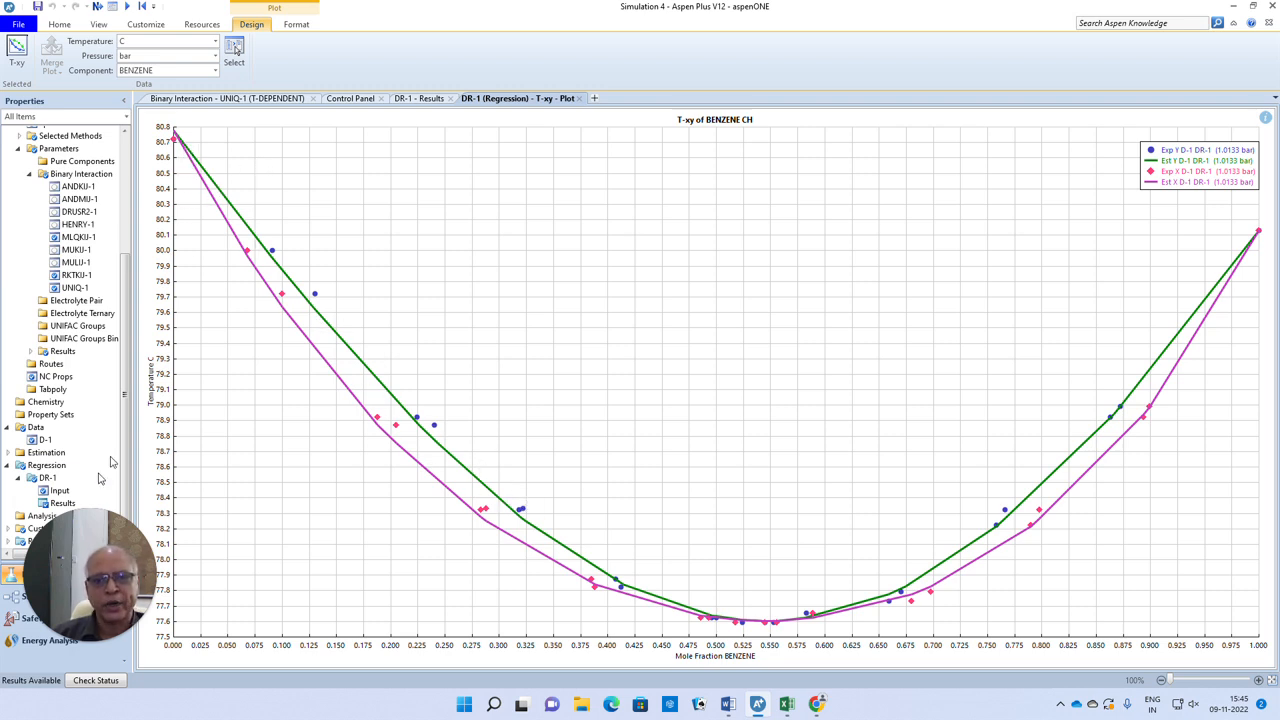
{"action": "left_click", "coordinate": [62, 503]}
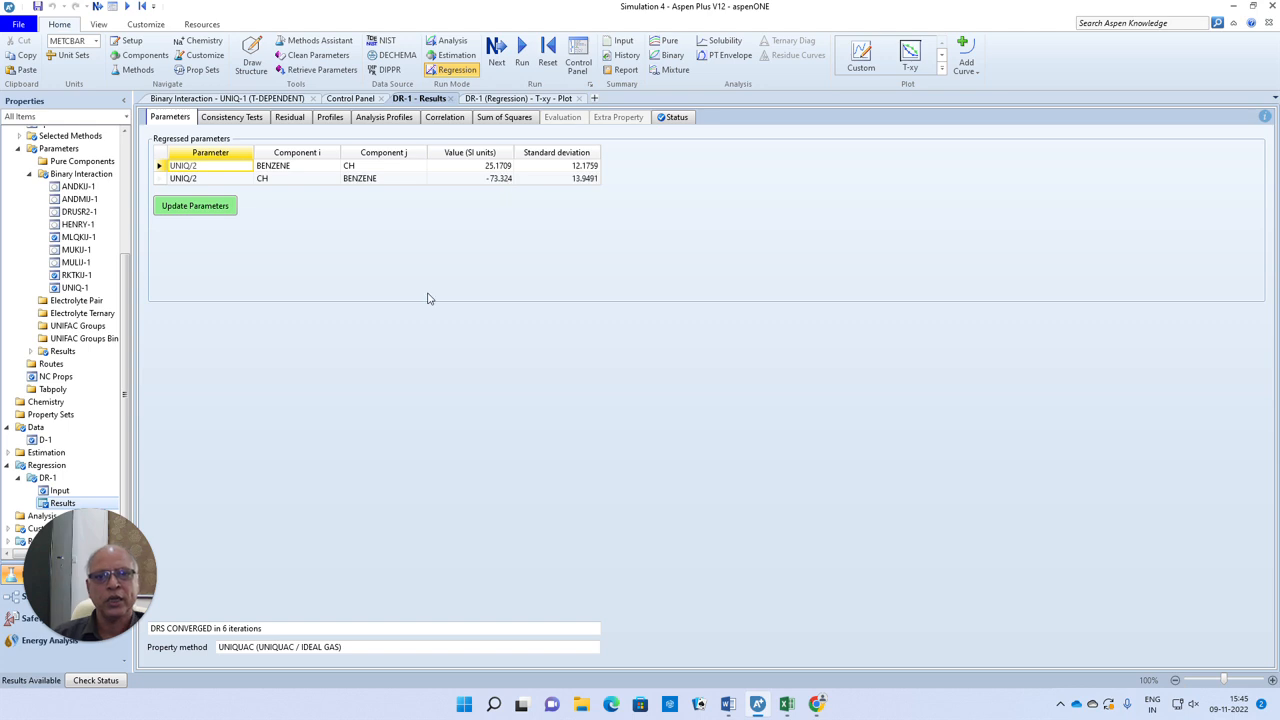
Change the global property method to NRTL and bring up the NRTL-1 binary interaction parameters for the benzene–CH pair
{"action": "left_click_drag", "start_coordinate": [123, 422], "coordinate": [130, 296]}
{"action": "left_click", "coordinate": [72, 297]}
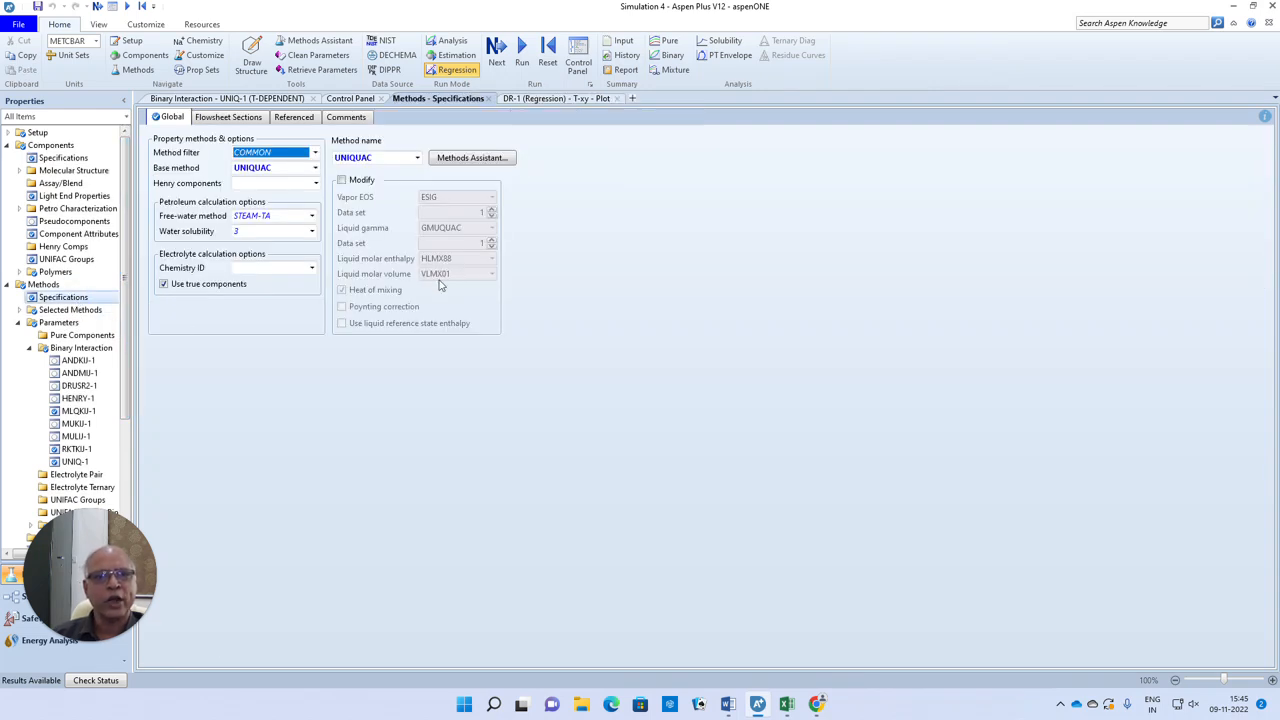
{"action": "left_click", "coordinate": [418, 159]}
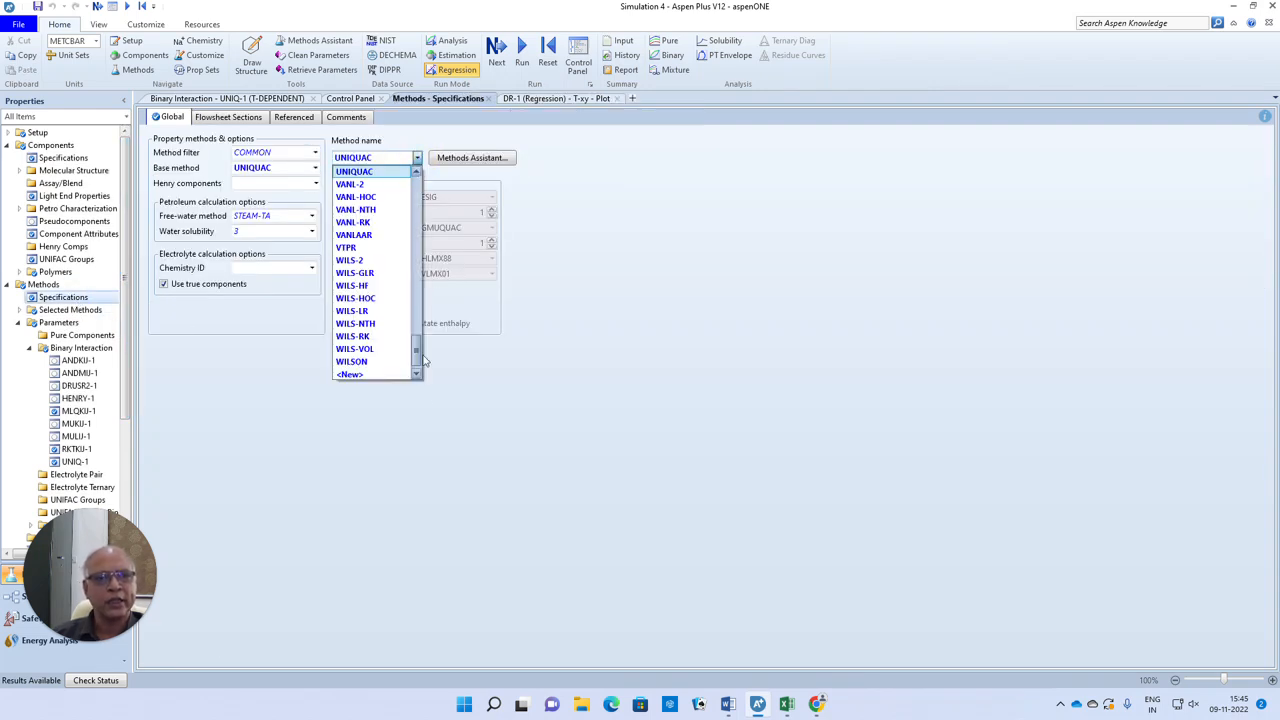
{"action": "left_click_drag", "start_coordinate": [418, 362], "coordinate": [416, 245]}
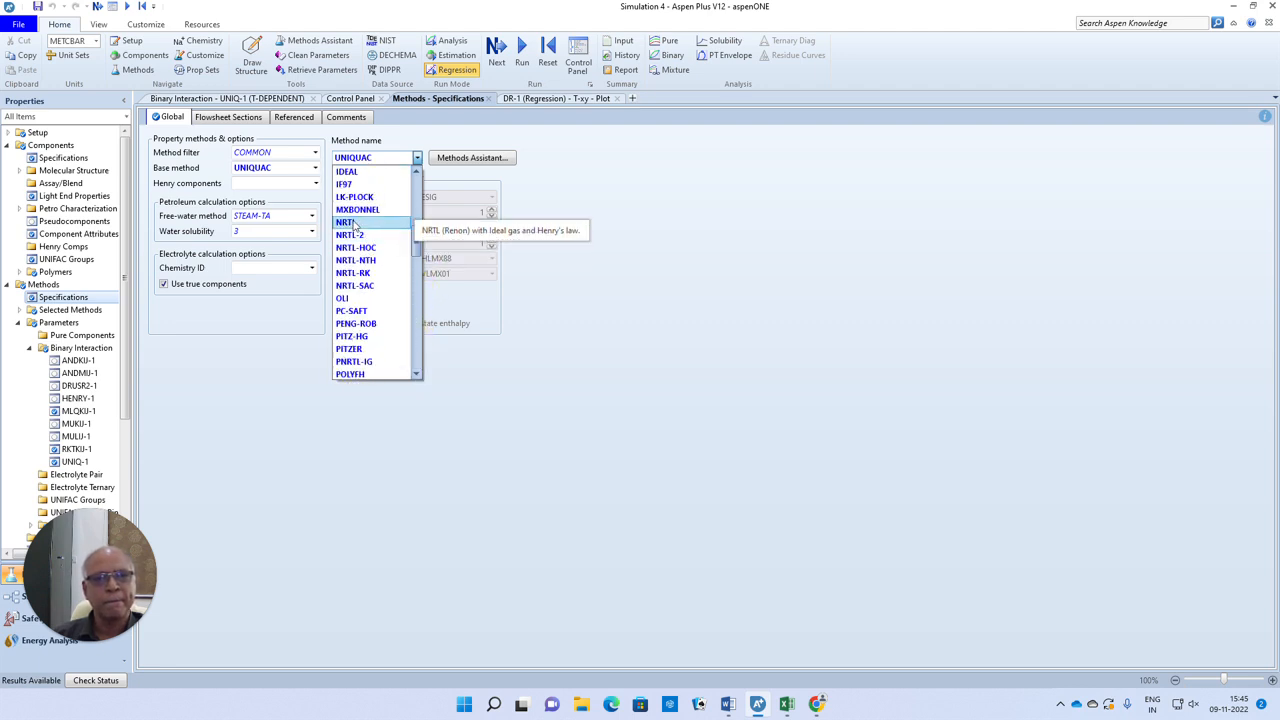
{"action": "left_click", "coordinate": [358, 228]}
{"action": "left_click", "coordinate": [648, 335]}
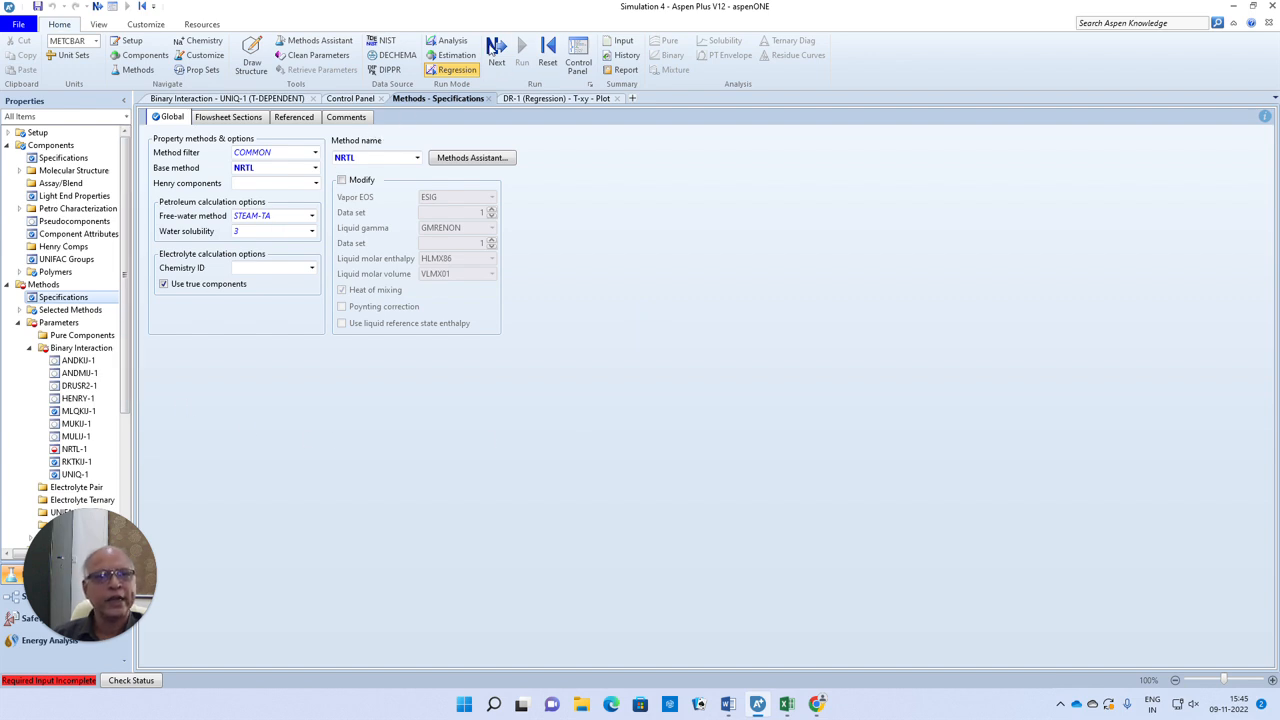
{"action": "left_click", "coordinate": [494, 50]}
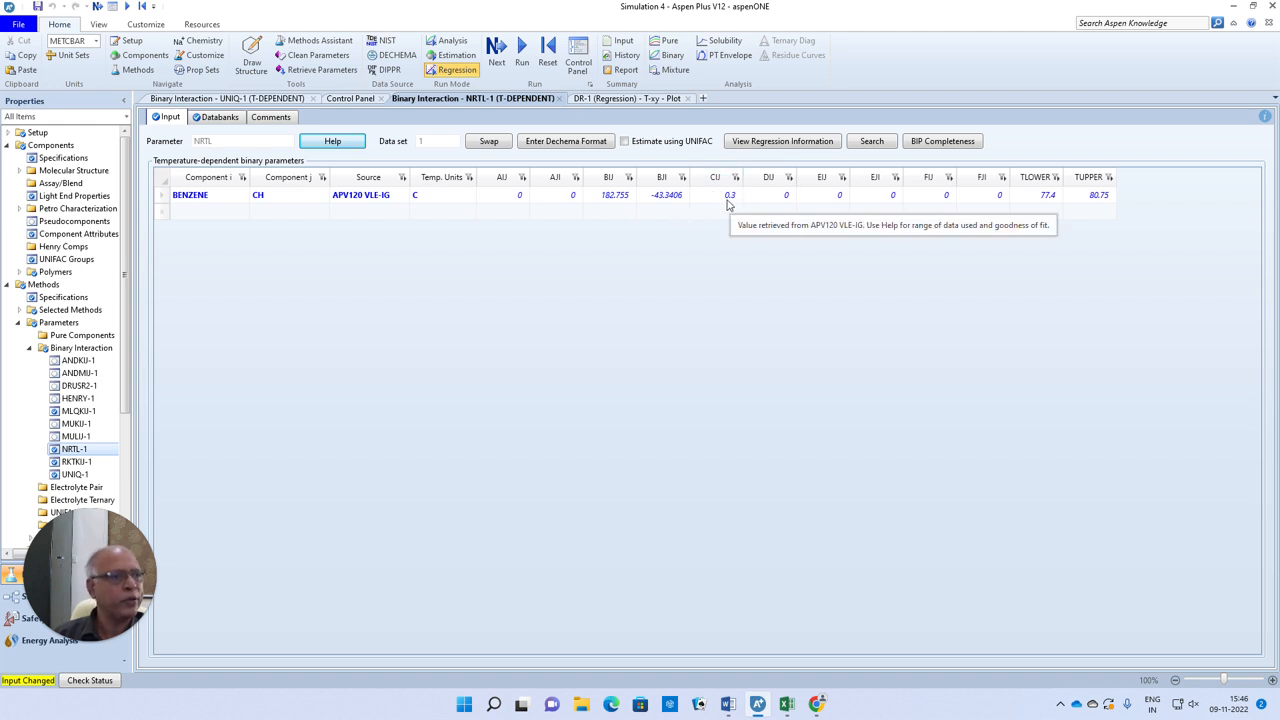
Set the property method of the DR-1 regression case to NRTL
{"action": "left_click_drag", "start_coordinate": [125, 305], "coordinate": [126, 420]}
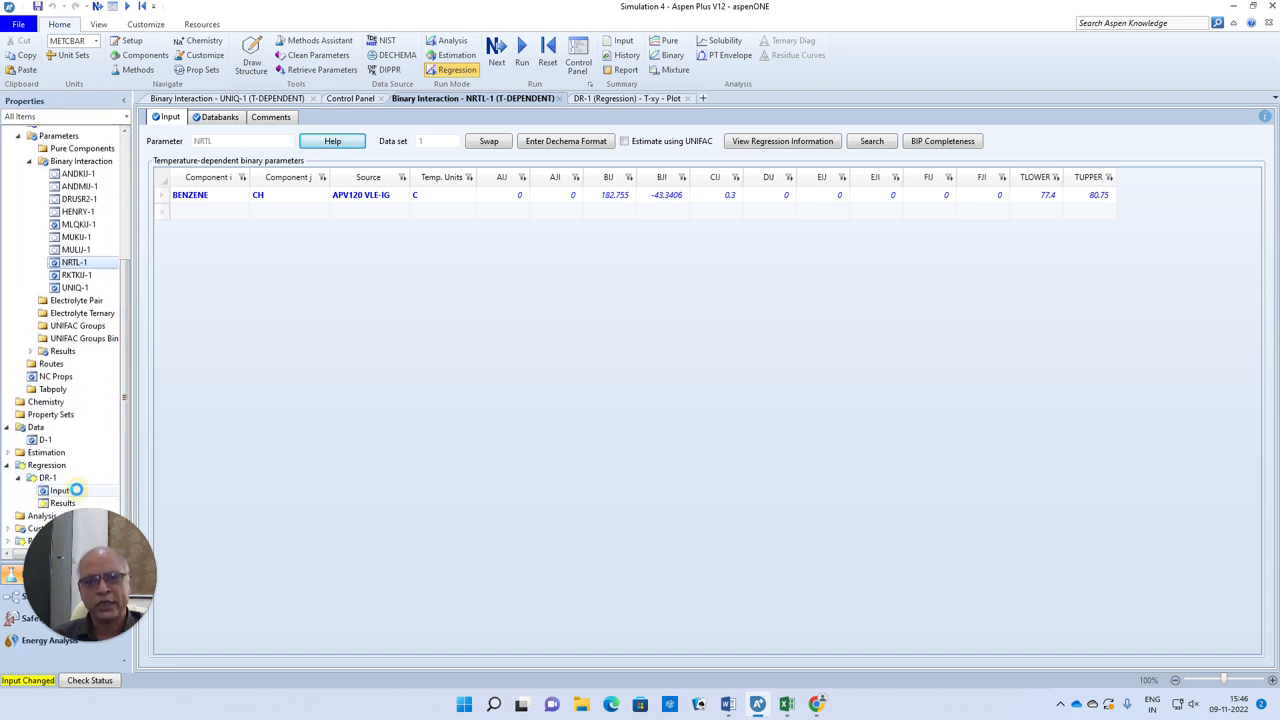
{"action": "left_click", "coordinate": [62, 490]}
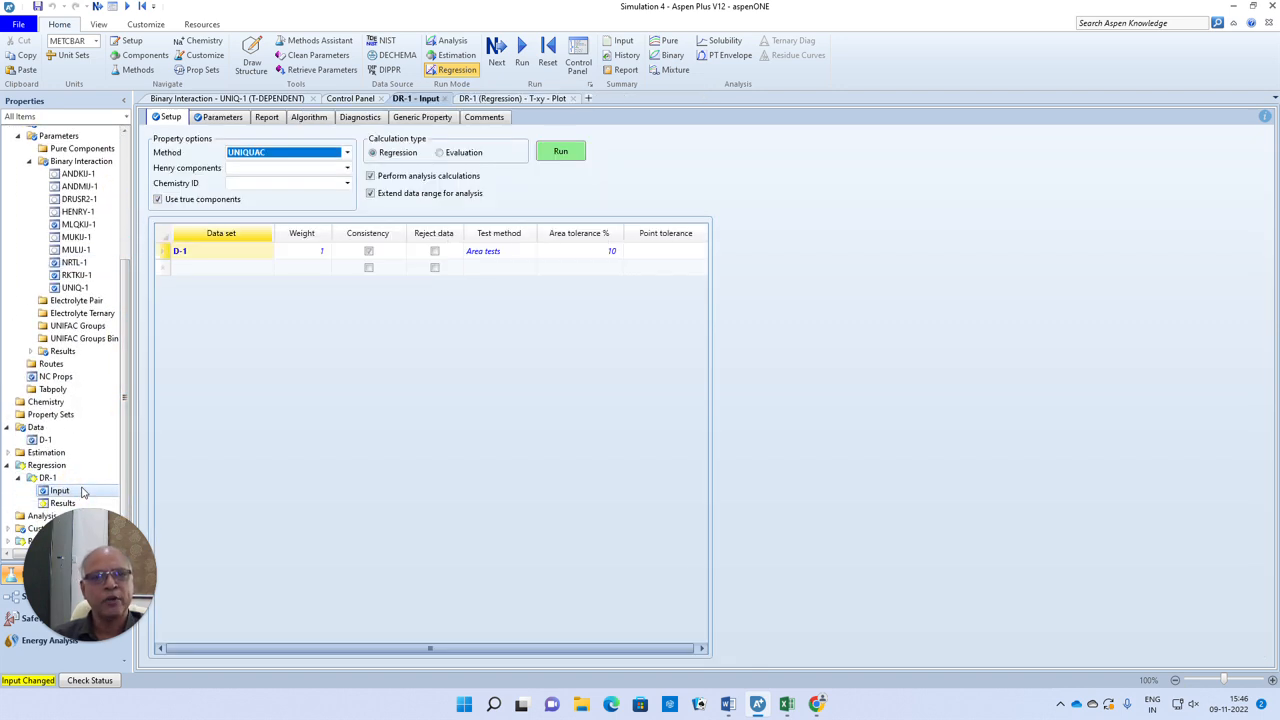
{"action": "left_click", "coordinate": [347, 152]}
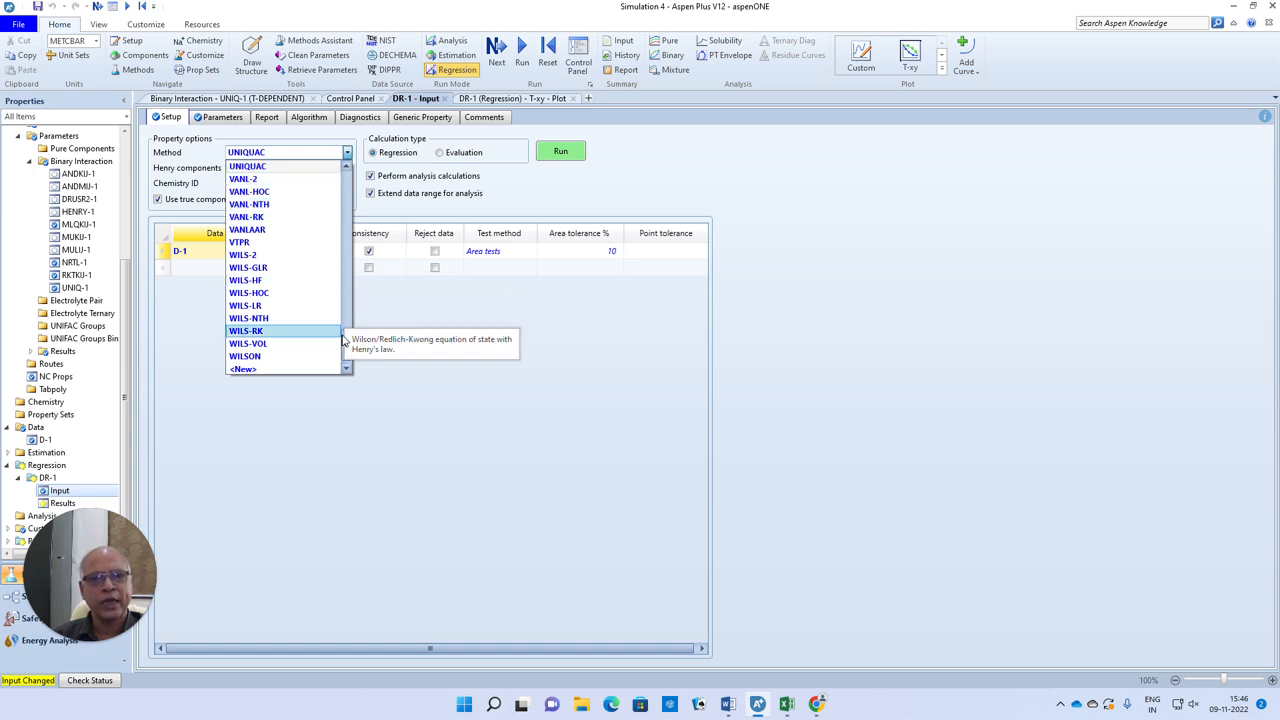
{"action": "left_click_drag", "start_coordinate": [346, 345], "coordinate": [345, 220]}
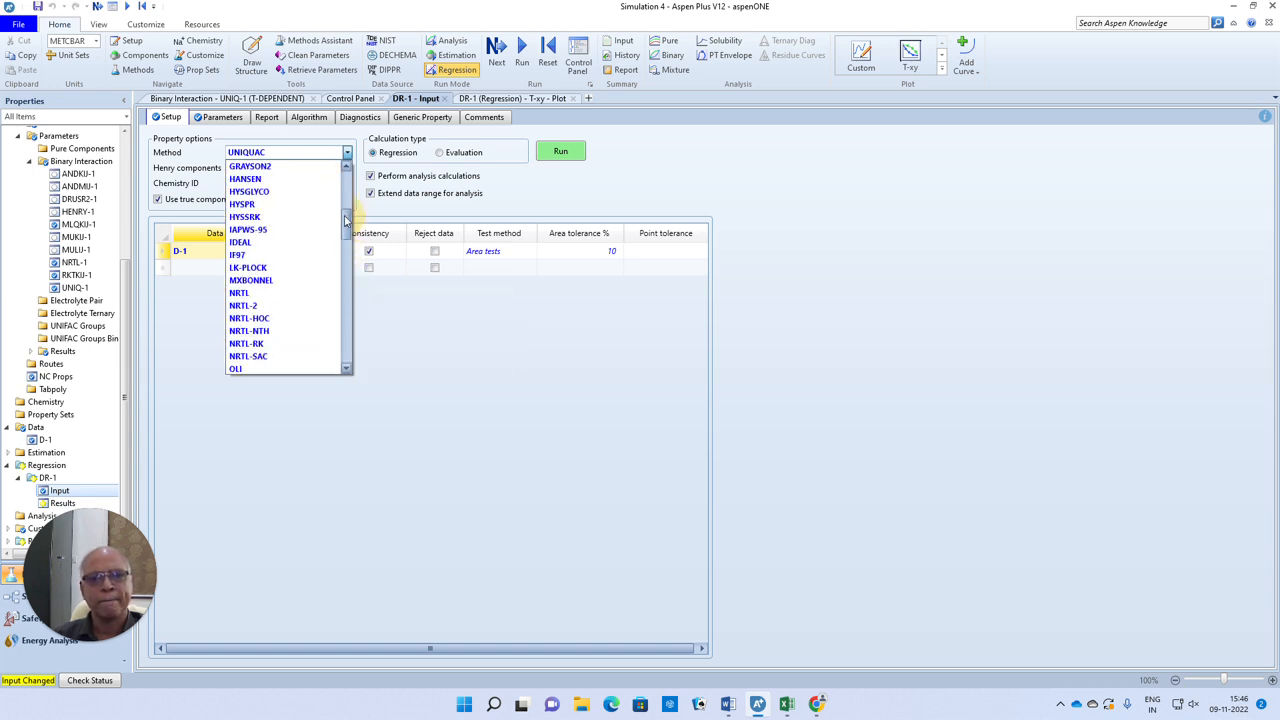
{"action": "left_click", "coordinate": [239, 292]}
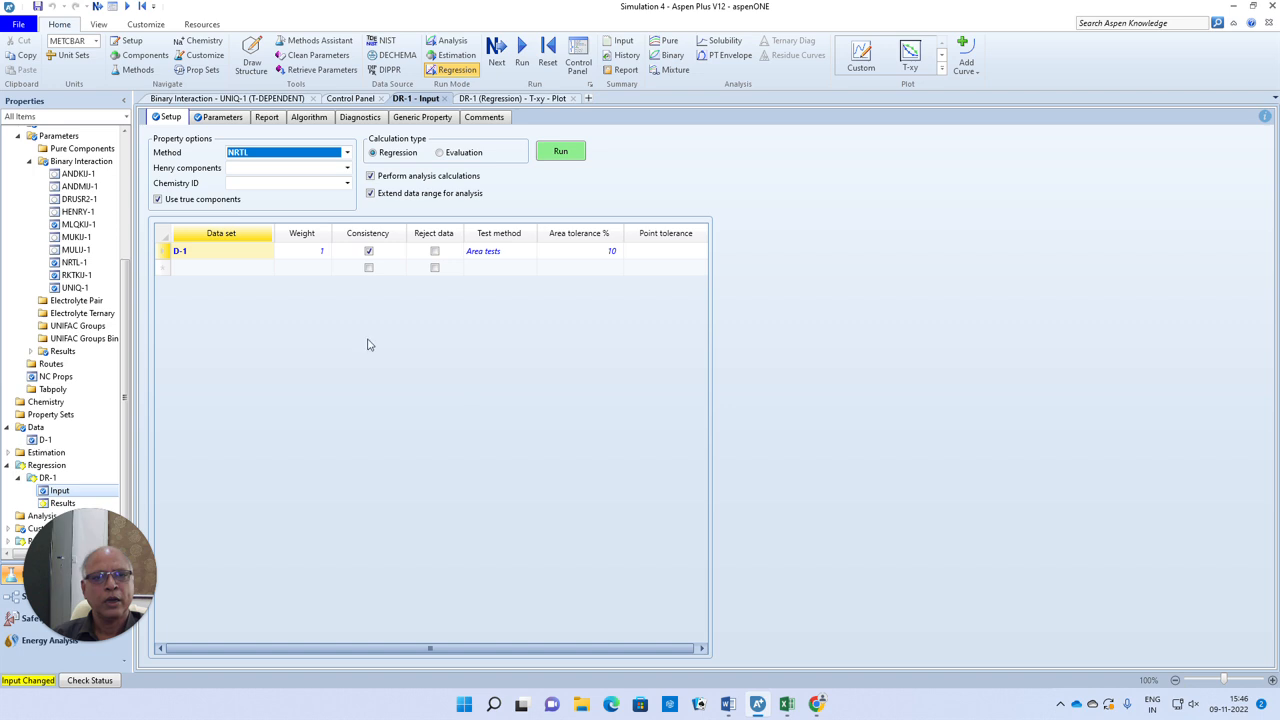
Review the NRTL parameters to be regressed in DR-1, then run that data regression case
{"action": "left_click", "coordinate": [220, 117]}
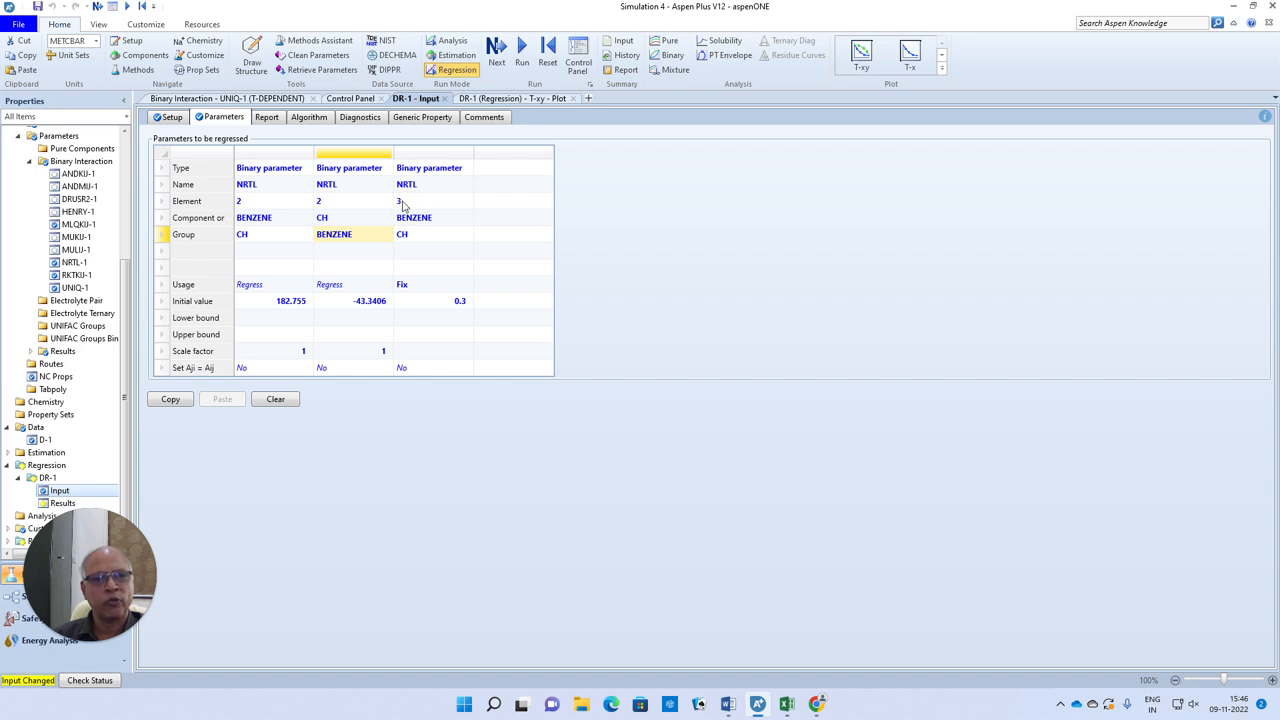
{"action": "left_click", "coordinate": [705, 272]}
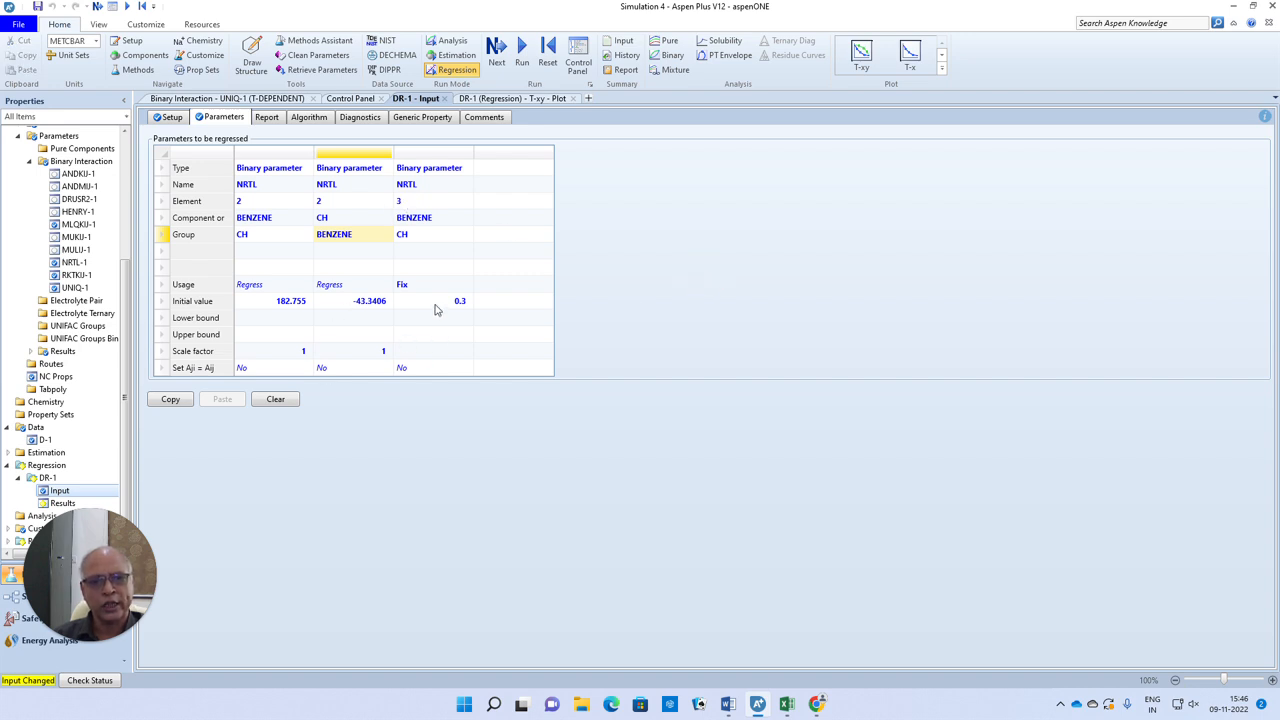
{"action": "left_click", "coordinate": [497, 50]}
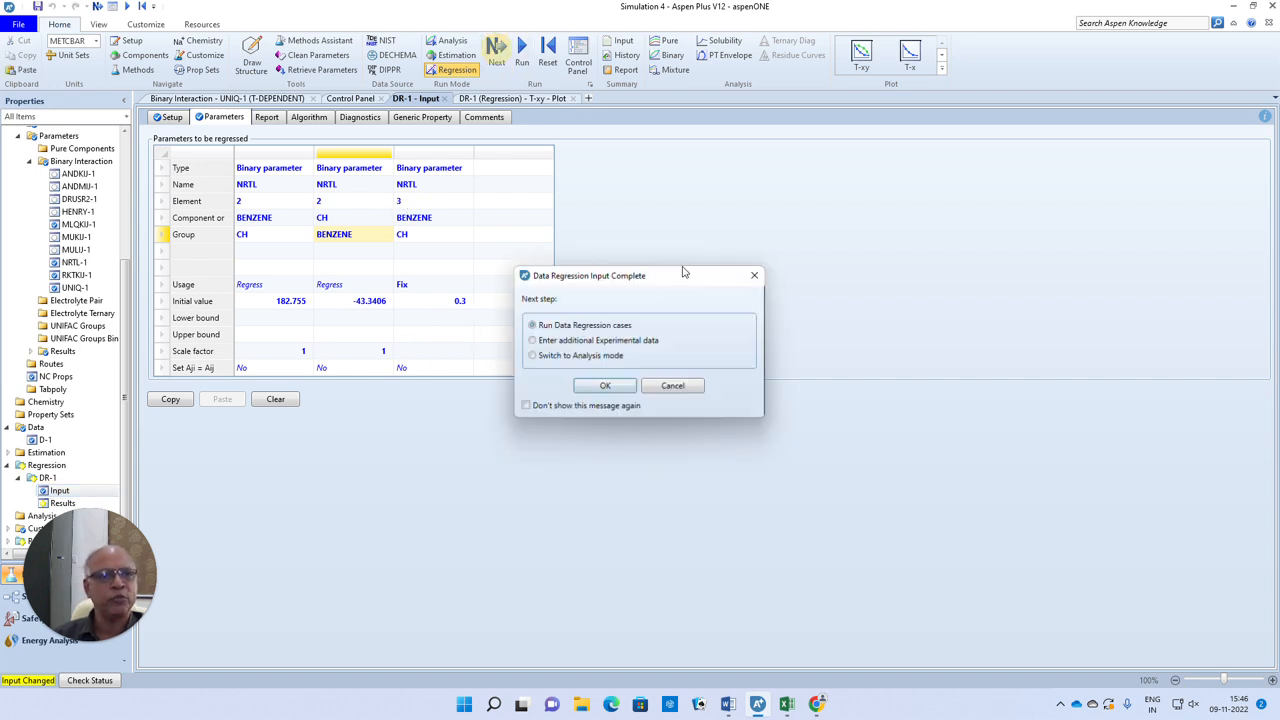
{"action": "left_click", "coordinate": [621, 388]}
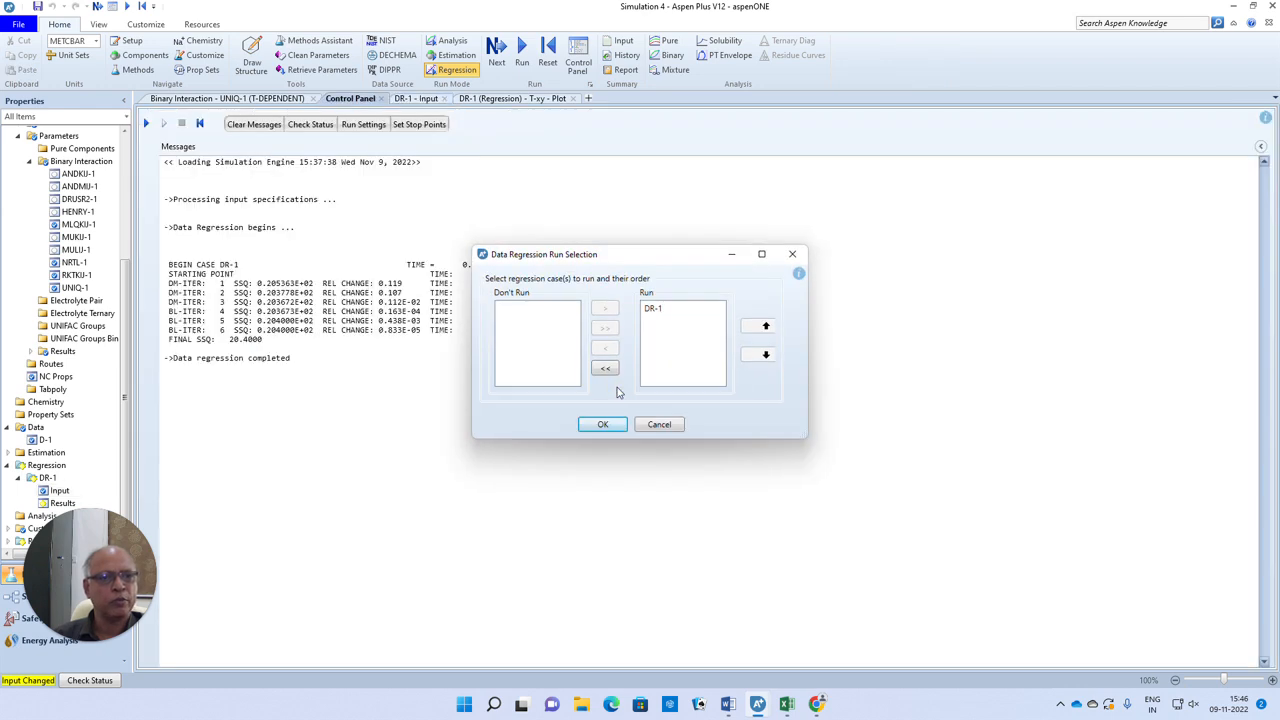
{"action": "left_click", "coordinate": [604, 424]}
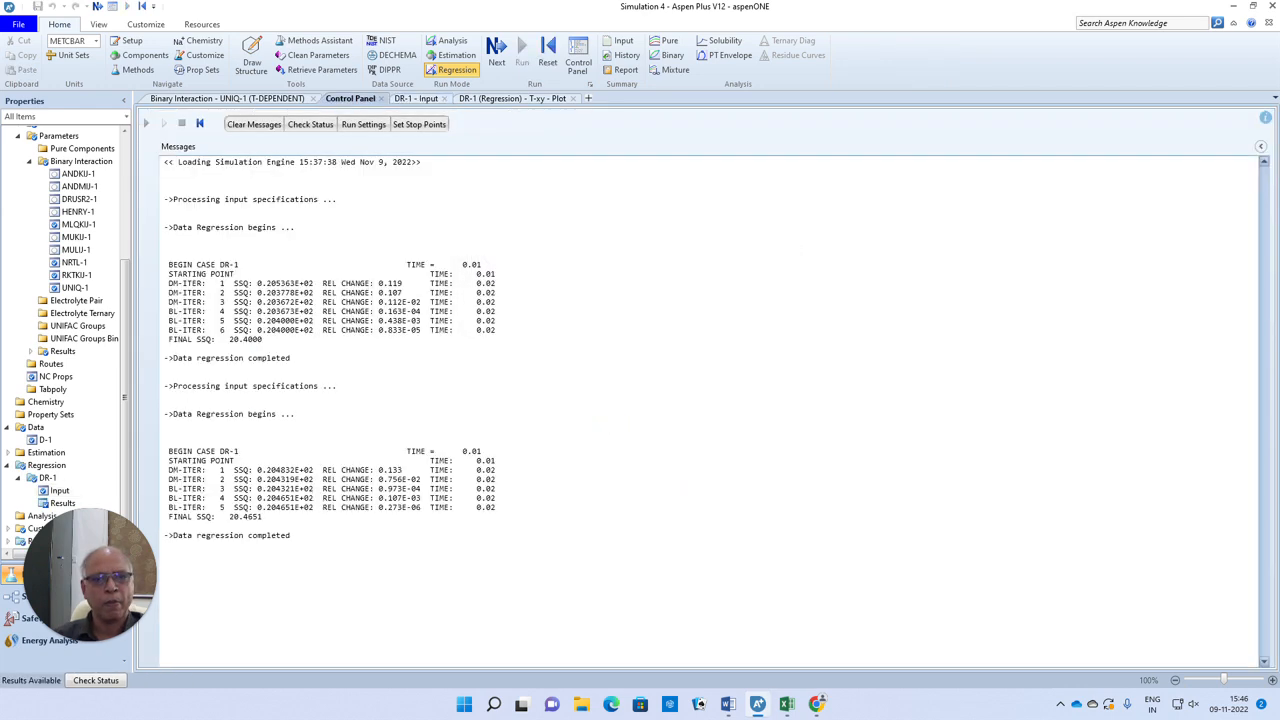
Generate a T-xy plot from the DR-1 results, using the regression results of data group D-1 on a mole fraction basis
{"action": "double_click", "coordinate": [61, 503]}
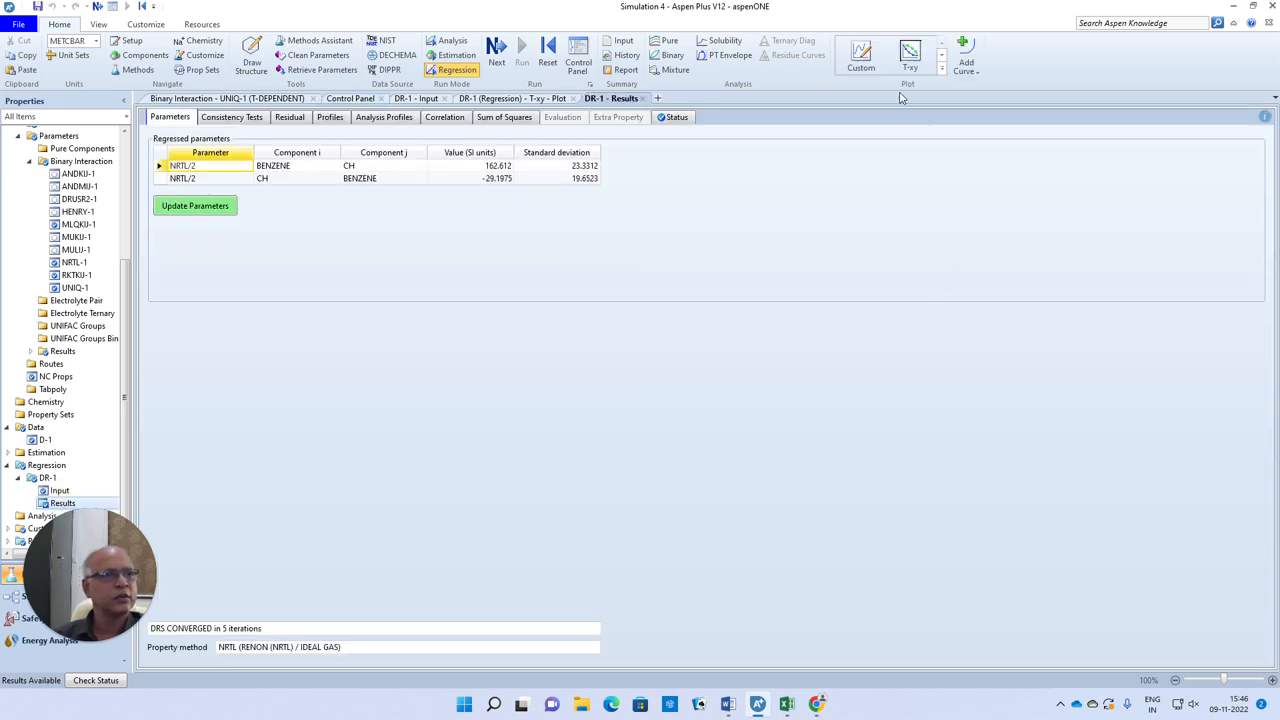
{"action": "left_click", "coordinate": [909, 55]}
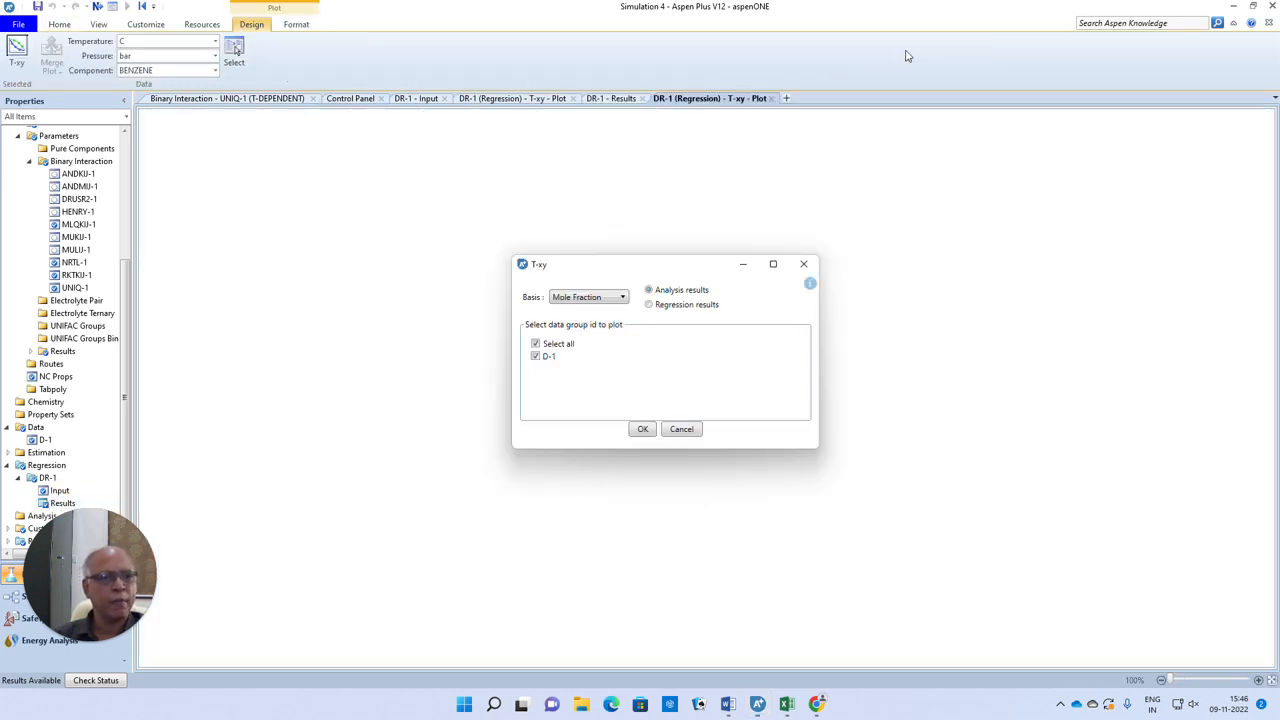
{"action": "left_click", "coordinate": [688, 305]}
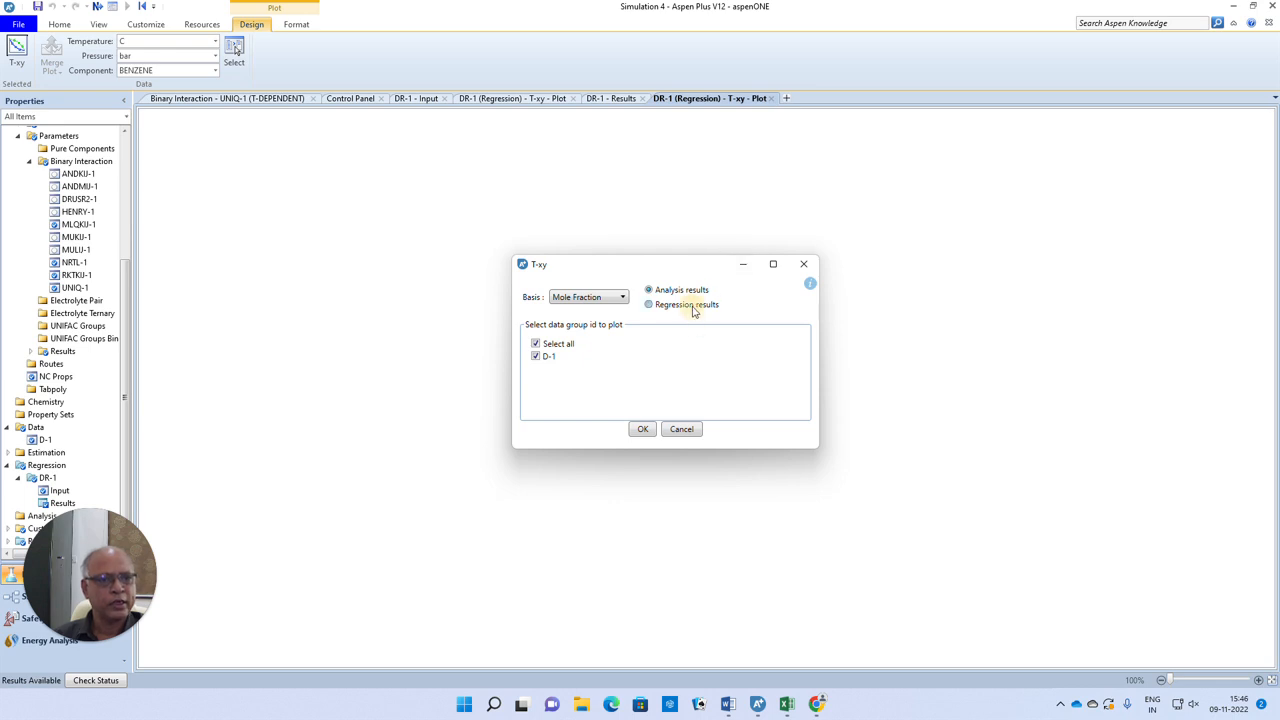
{"action": "left_click", "coordinate": [643, 429]}
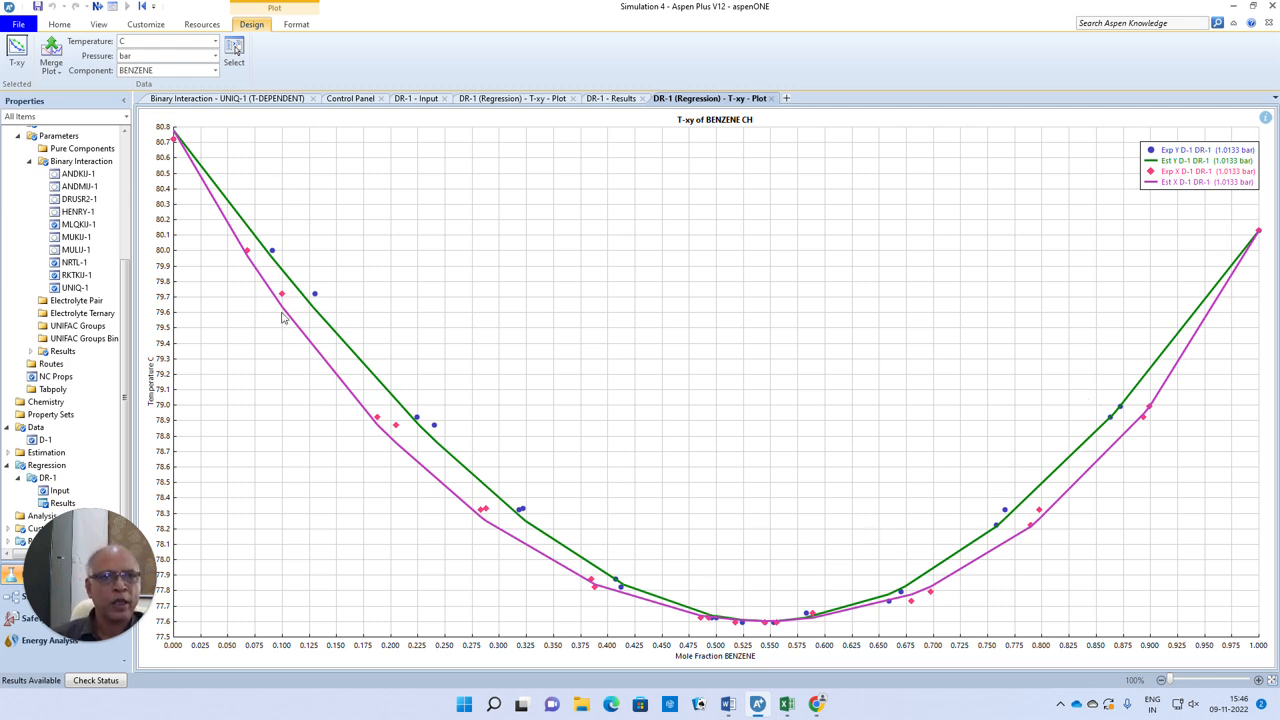
Merge the NRTL T-xy plot with the earlier UNIQUAC DR-1 T-xy plot
{"action": "left_click", "coordinate": [59, 74]}
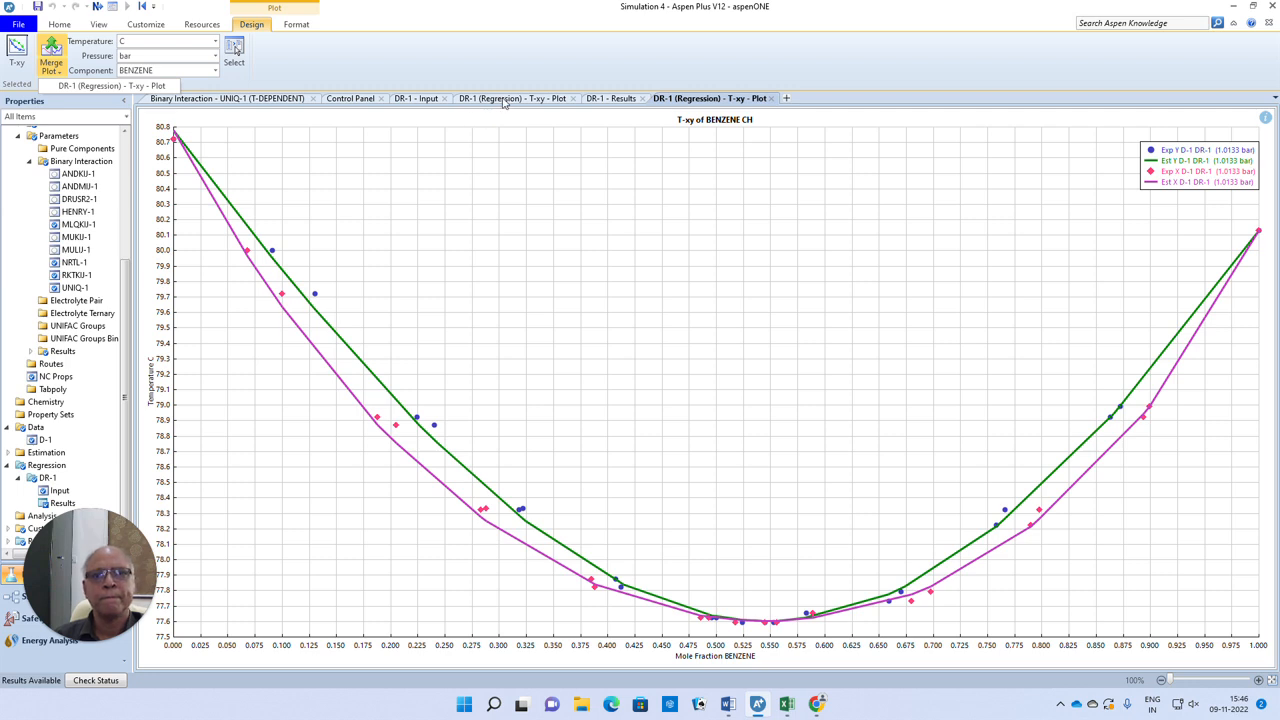
{"action": "left_click", "coordinate": [147, 86]}
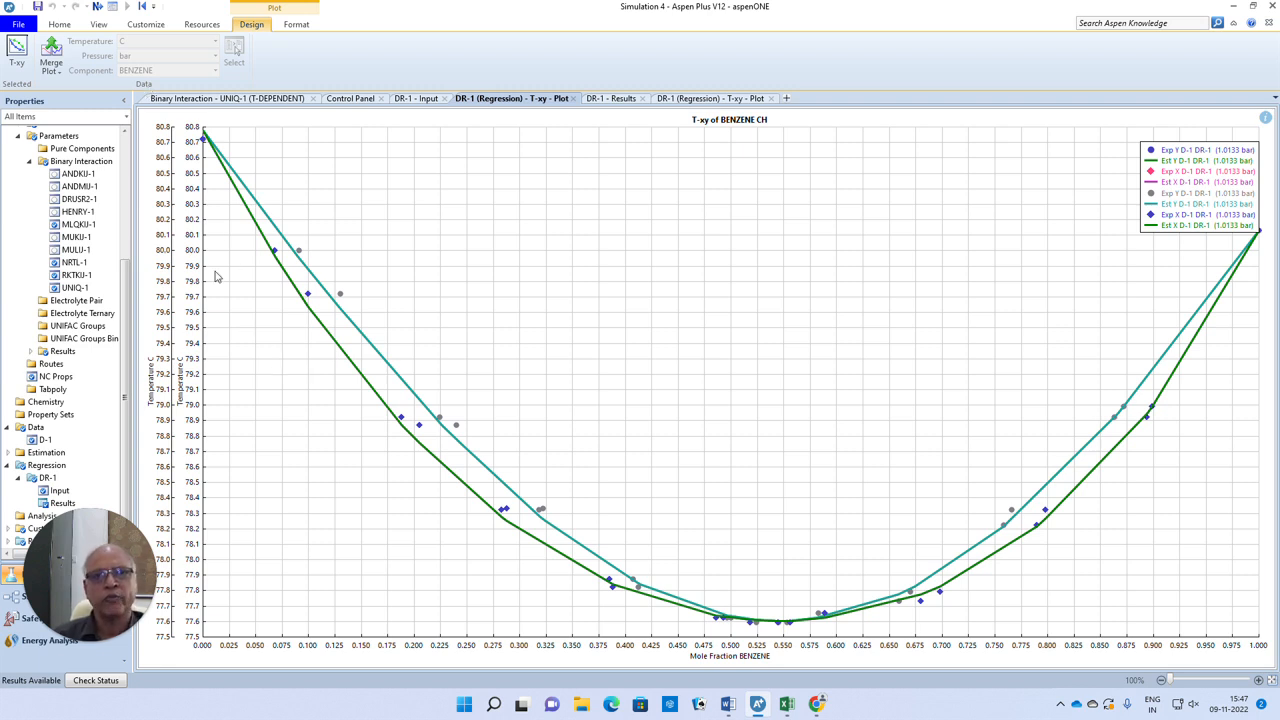
{"action": "left_click", "coordinate": [171, 290]}
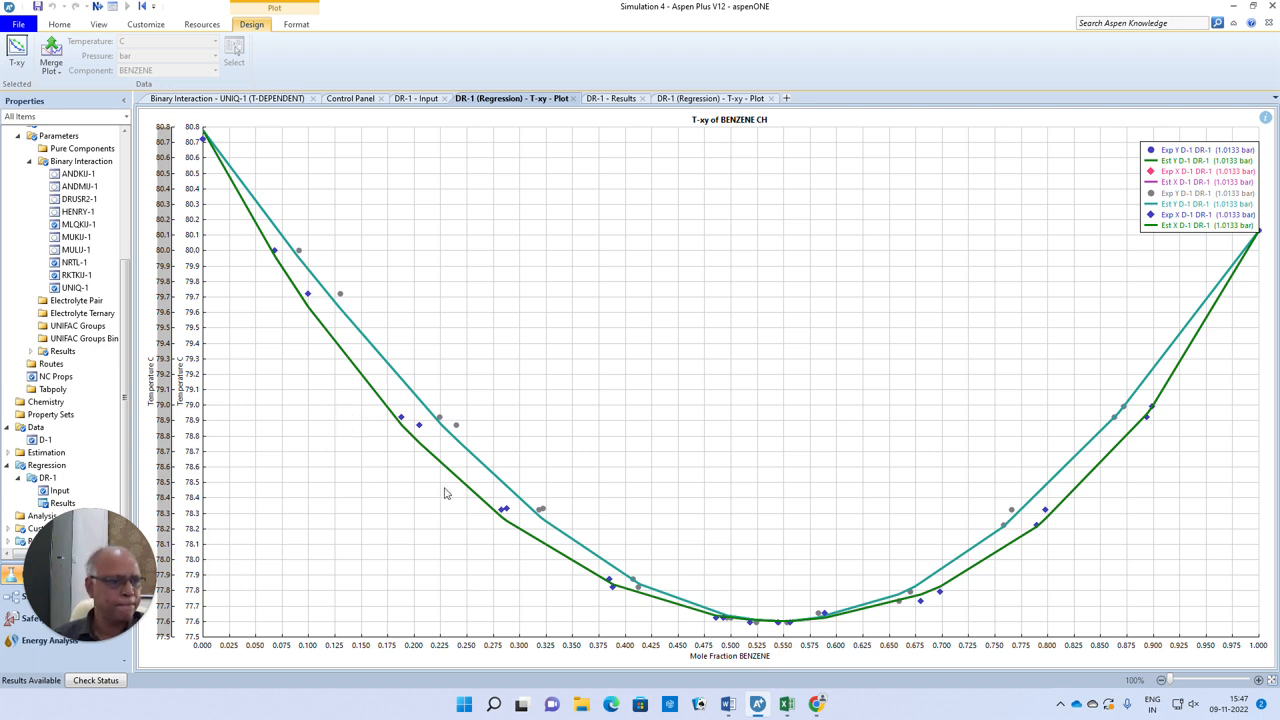
Merge the combined DR-1 T-xy plot into the other DR-1 T-xy plot
{"action": "right_click", "coordinate": [909, 375]}
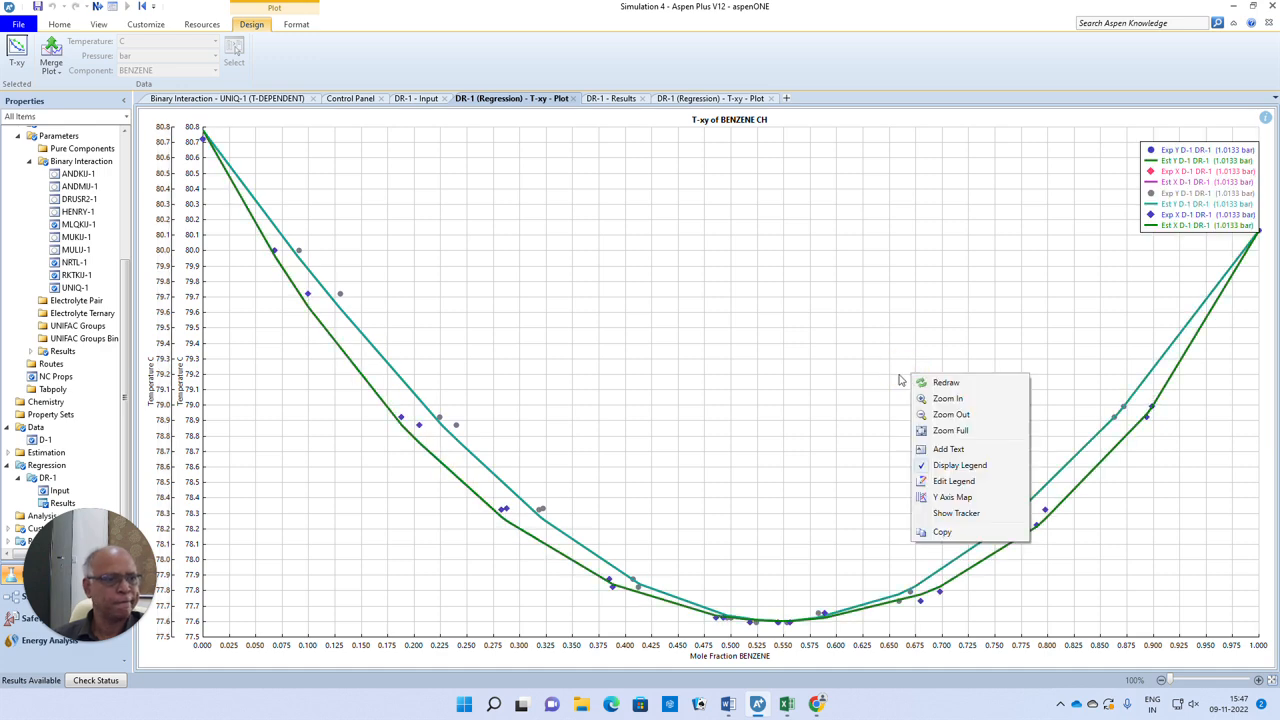
{"action": "left_click", "coordinate": [58, 75]}
{"action": "left_click", "coordinate": [59, 77]}
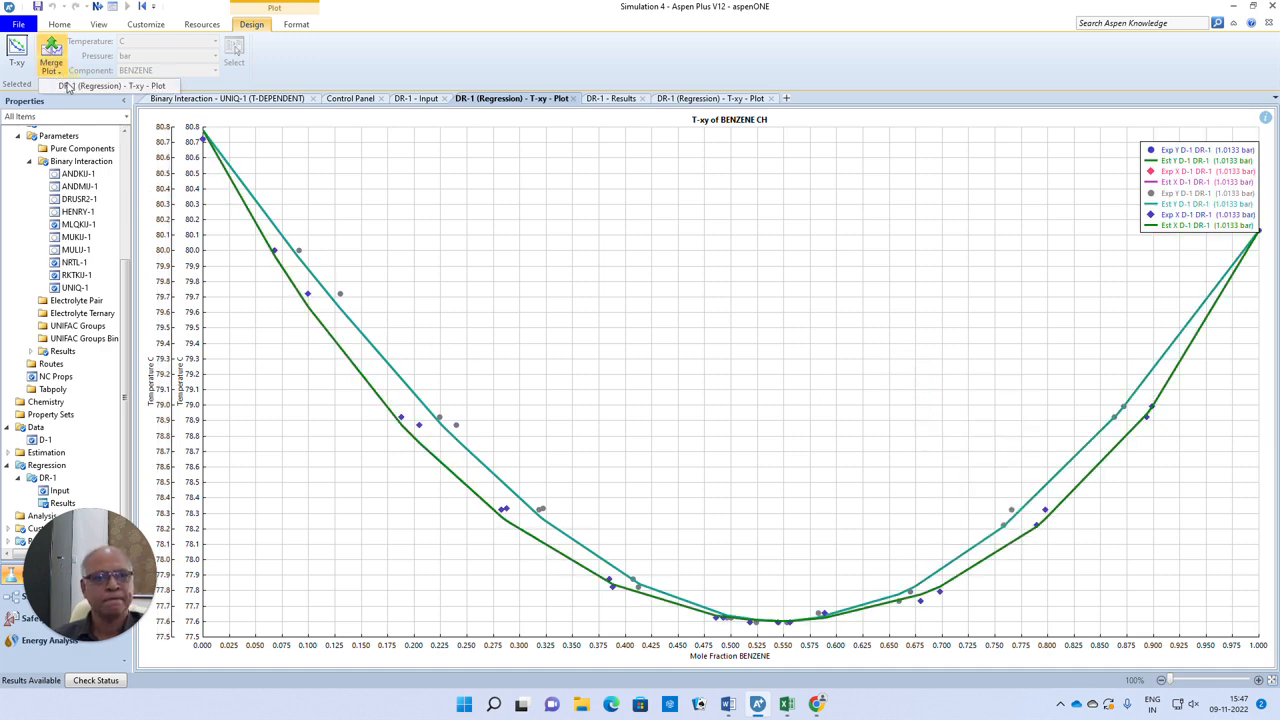
{"action": "left_click", "coordinate": [67, 87]}
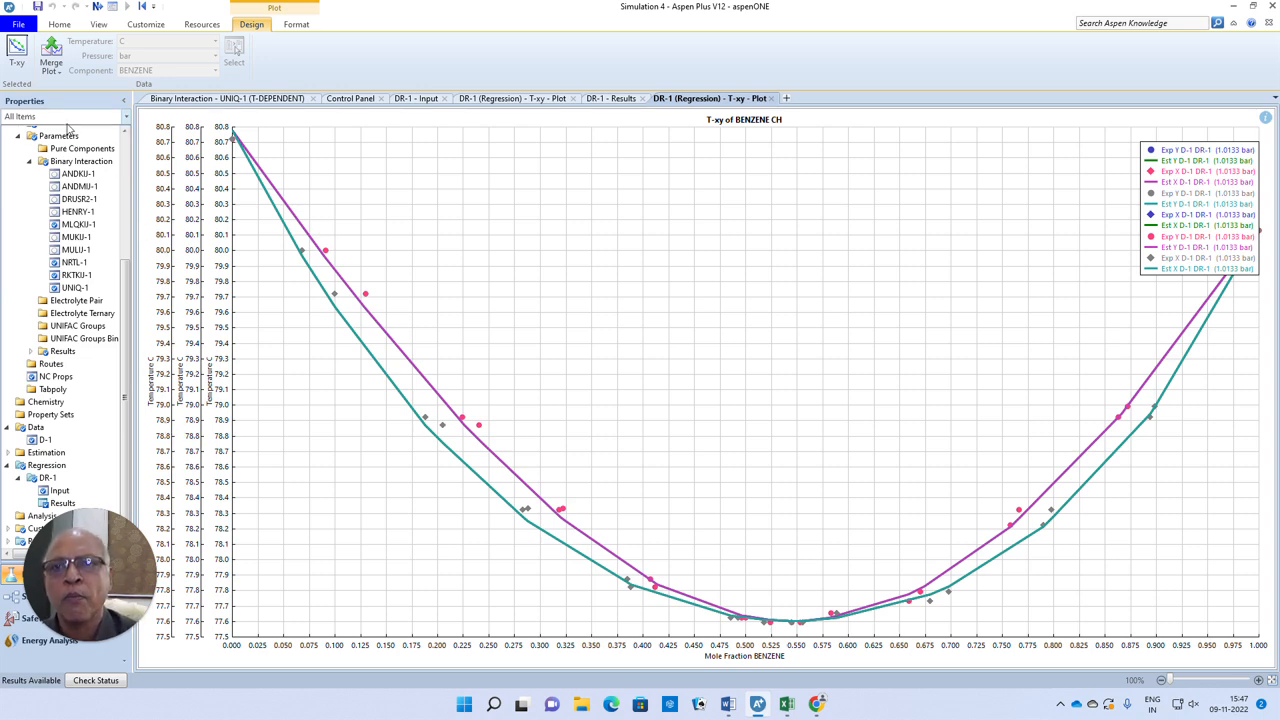
{"action": "right_click", "coordinate": [16, 54]}
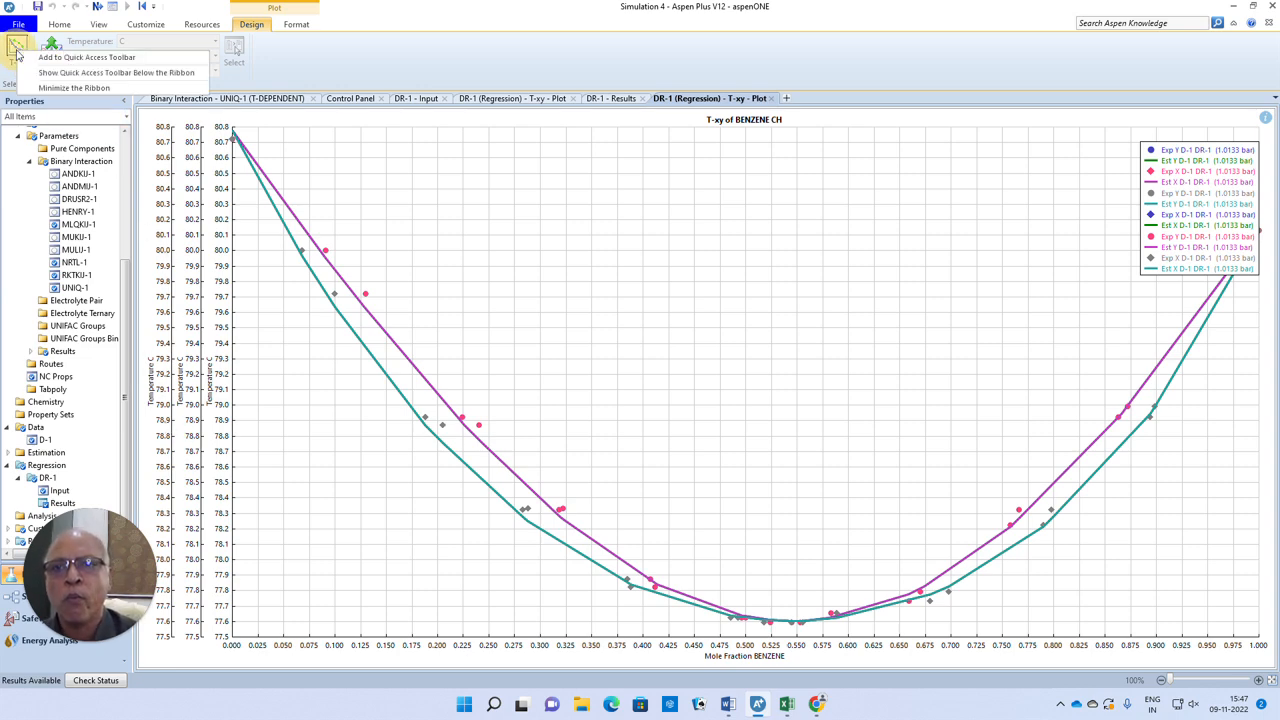
{"action": "left_click", "coordinate": [273, 294]}
{"action": "right_click", "coordinate": [52, 56]}
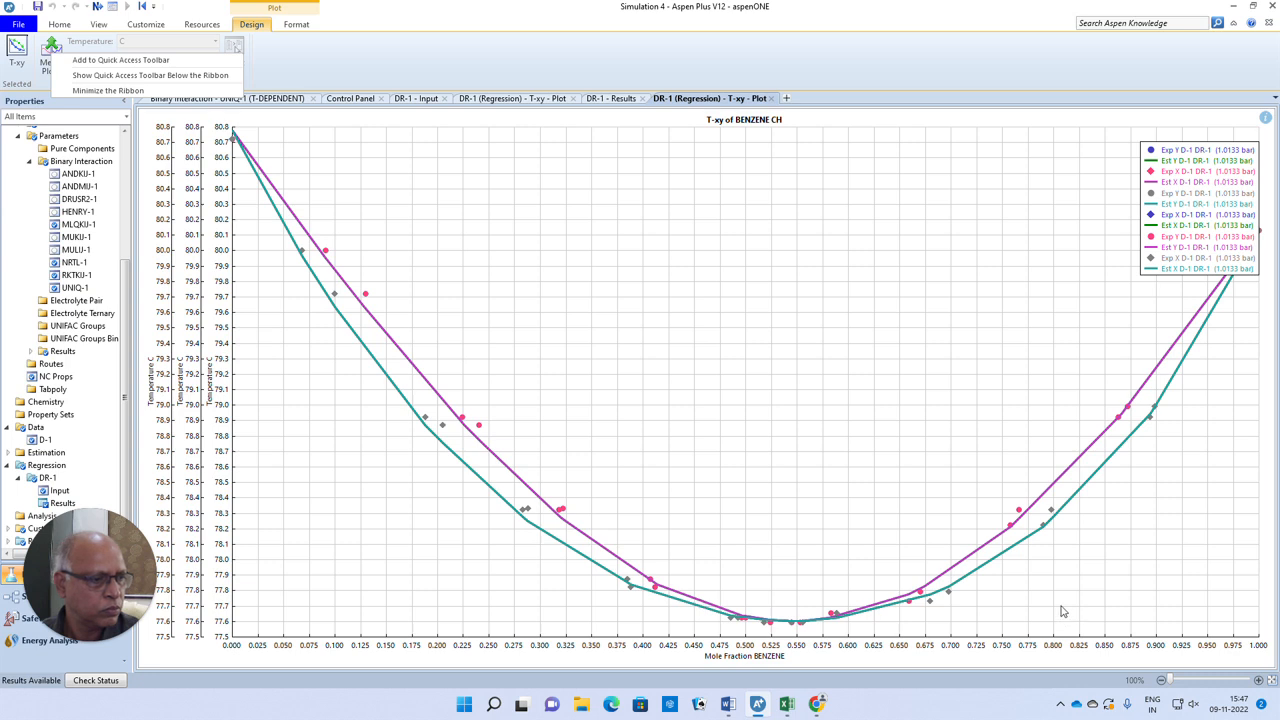
{"action": "left_click", "coordinate": [887, 393]}
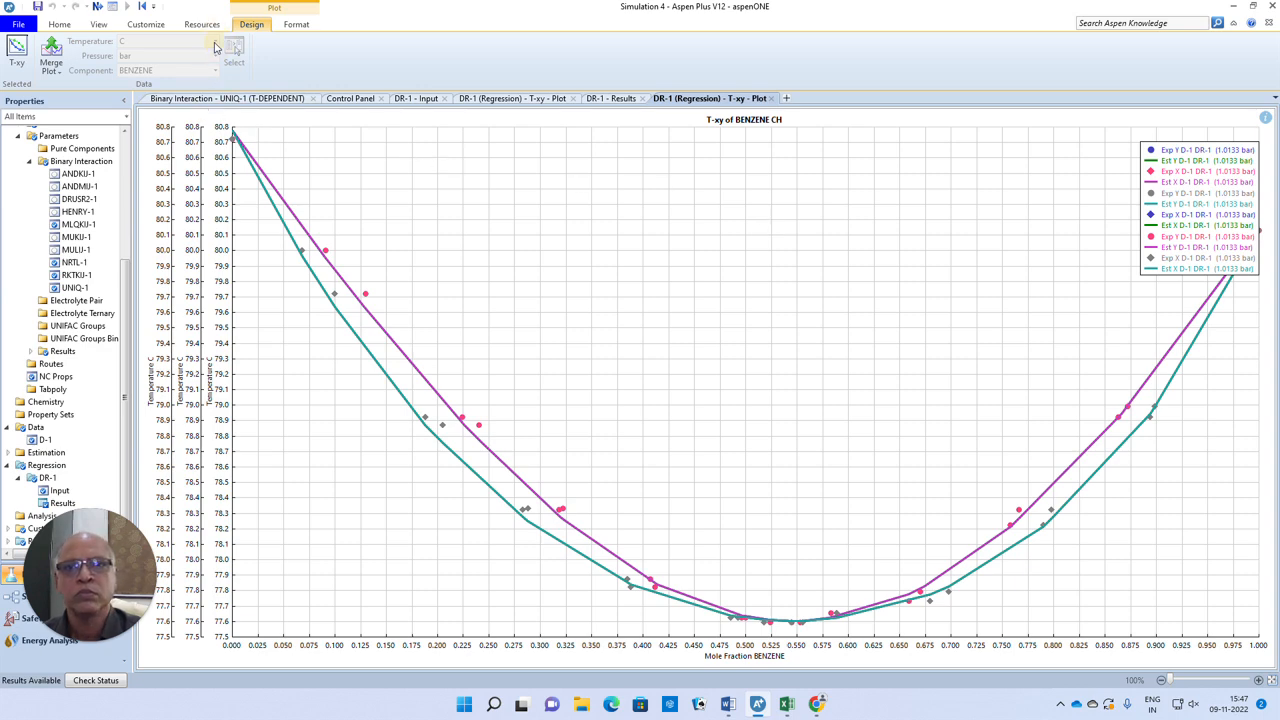
Select the innermost temperature axis of the merged T-xy plot
{"action": "left_click", "coordinate": [228, 256]}
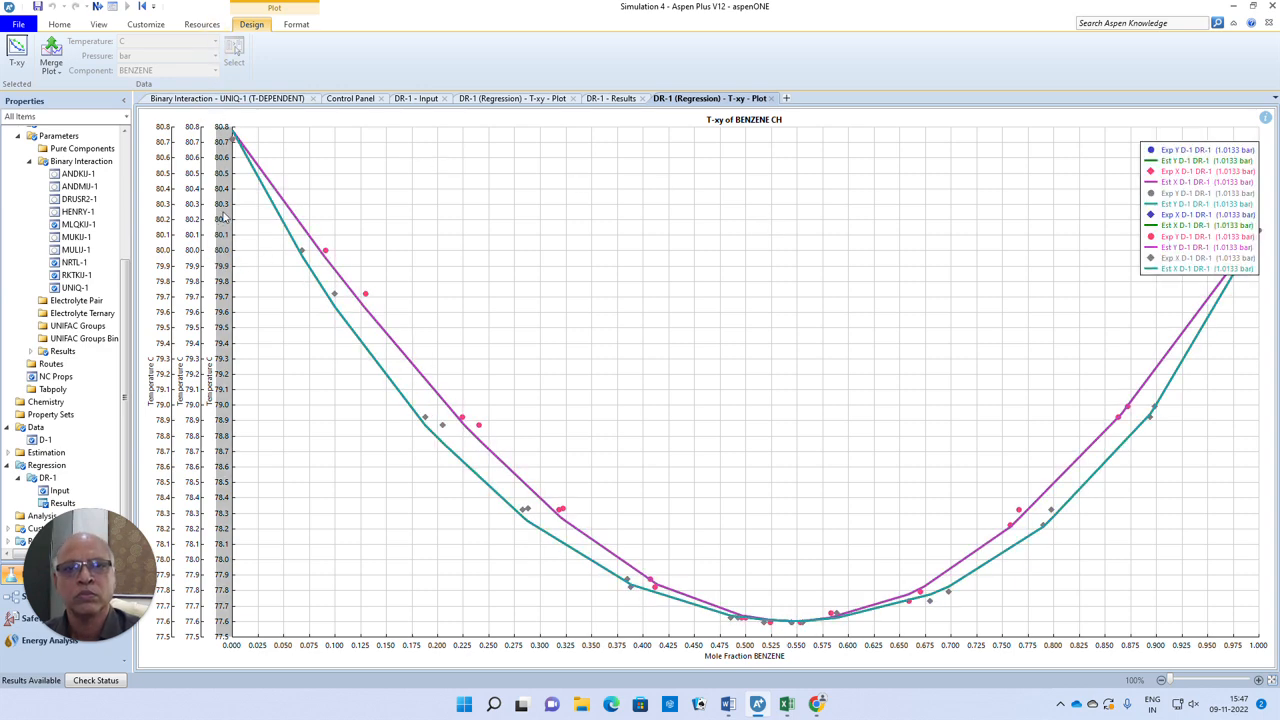
{"action": "left_click", "coordinate": [224, 212]}
{"action": "left_click", "coordinate": [222, 211]}
{"action": "left_click", "coordinate": [227, 236]}
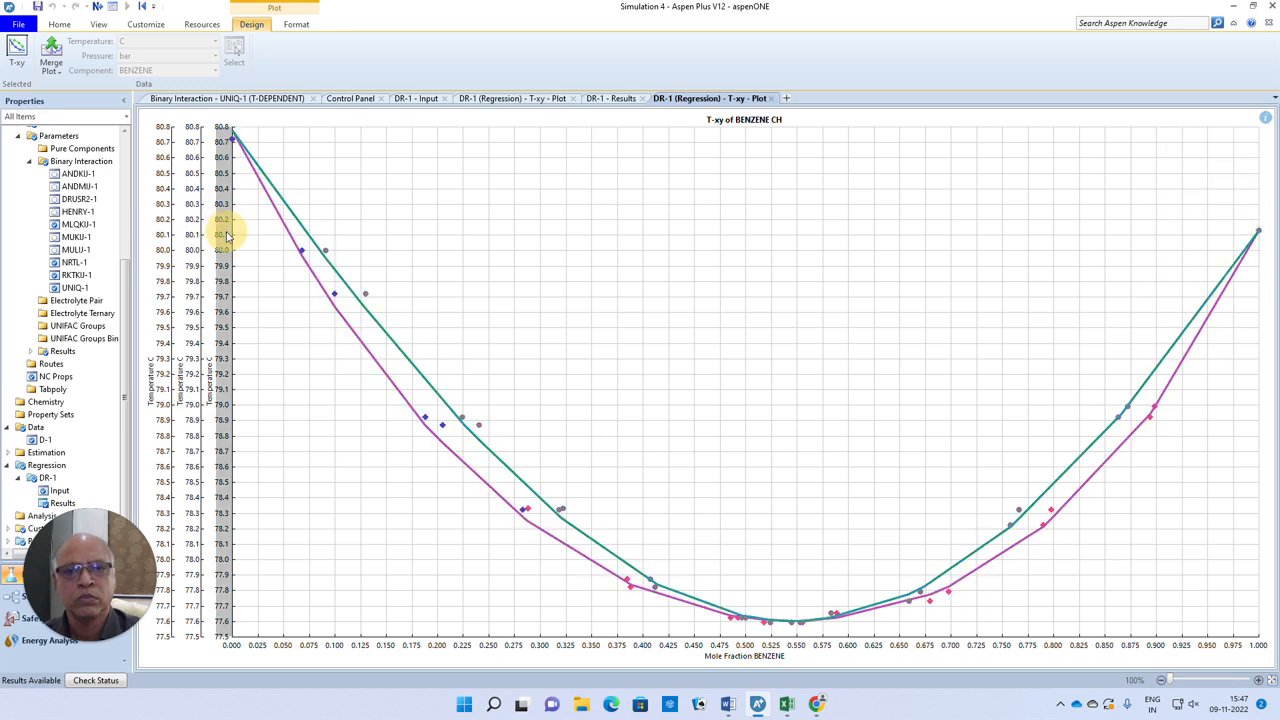